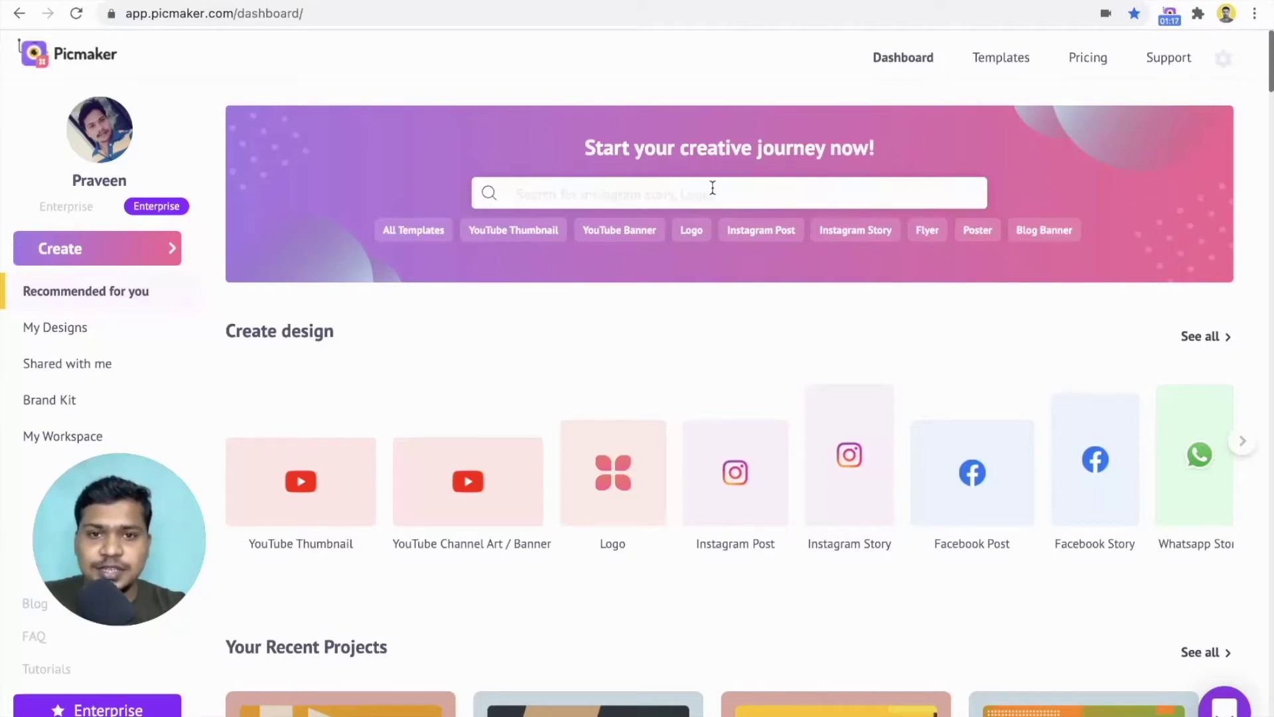
Search for "flyer" from the dashboard, open the suggested Flyer category and browse its templates
left_click(713, 188)
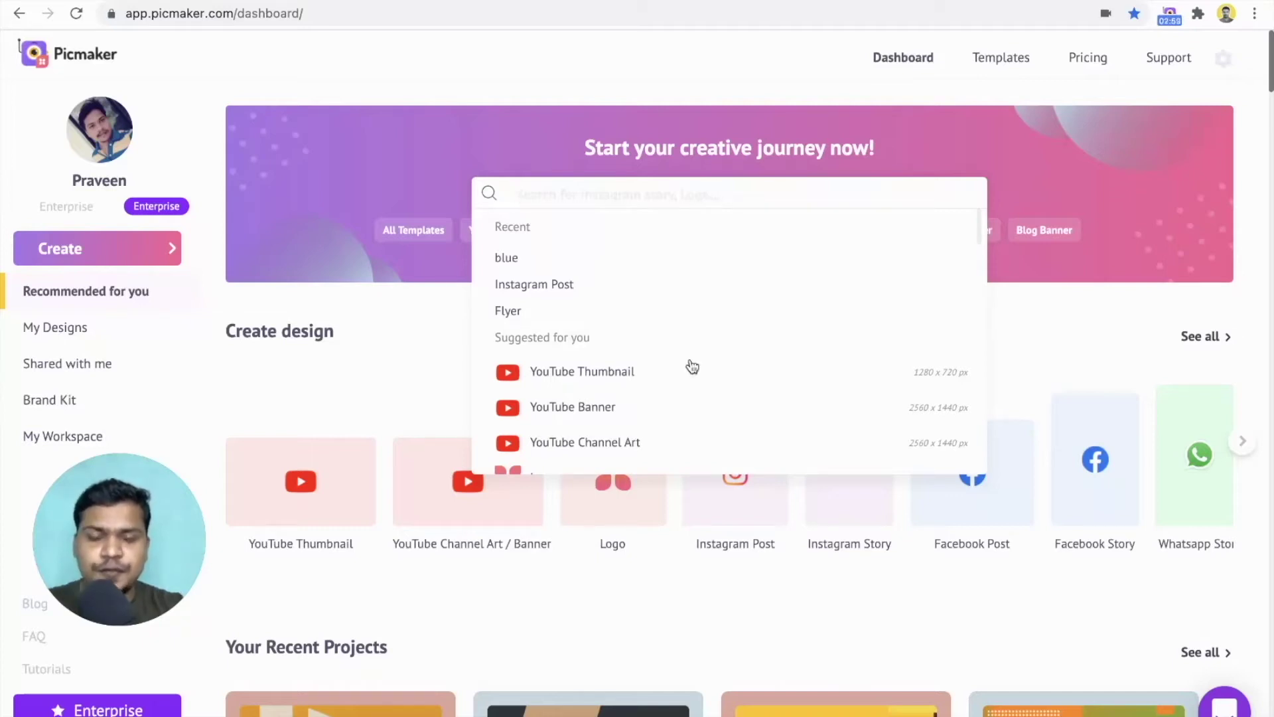
scroll(692, 367, "down", 3)
scroll(692, 366, "down", 5)
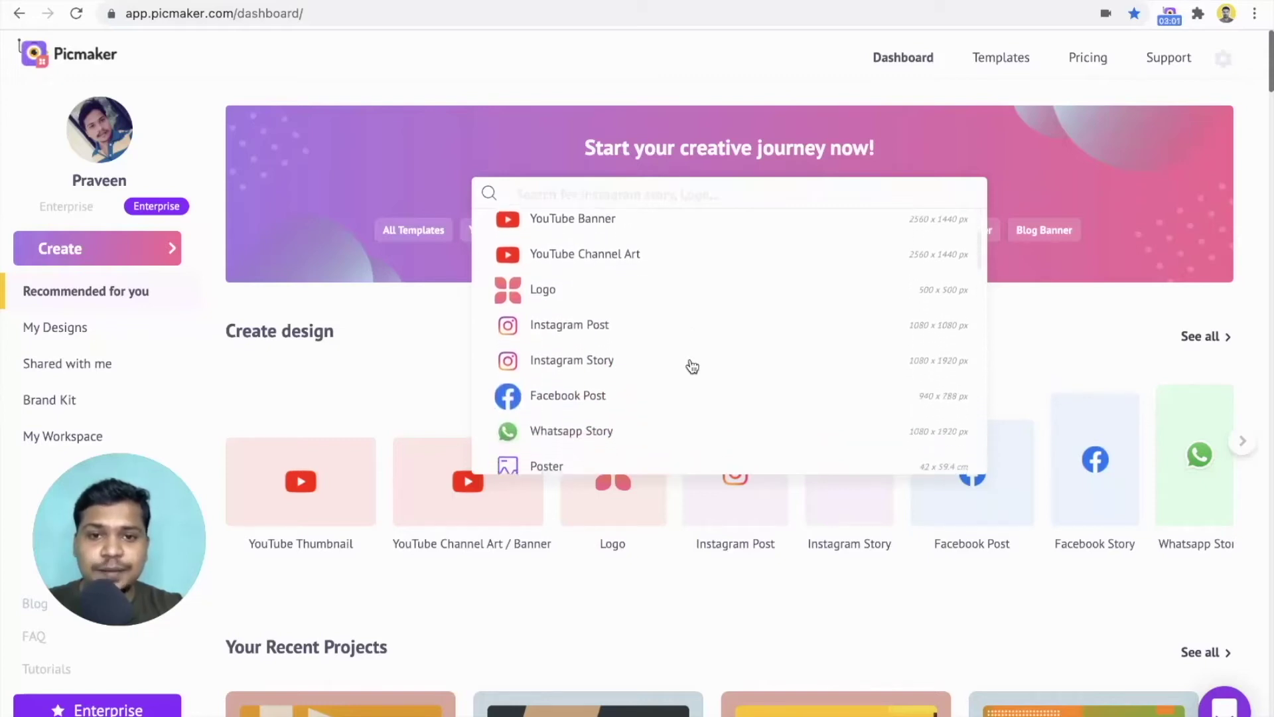
scroll(692, 366, "down", 6)
scroll(692, 367, "down", 1)
scroll(692, 367, "down", 3)
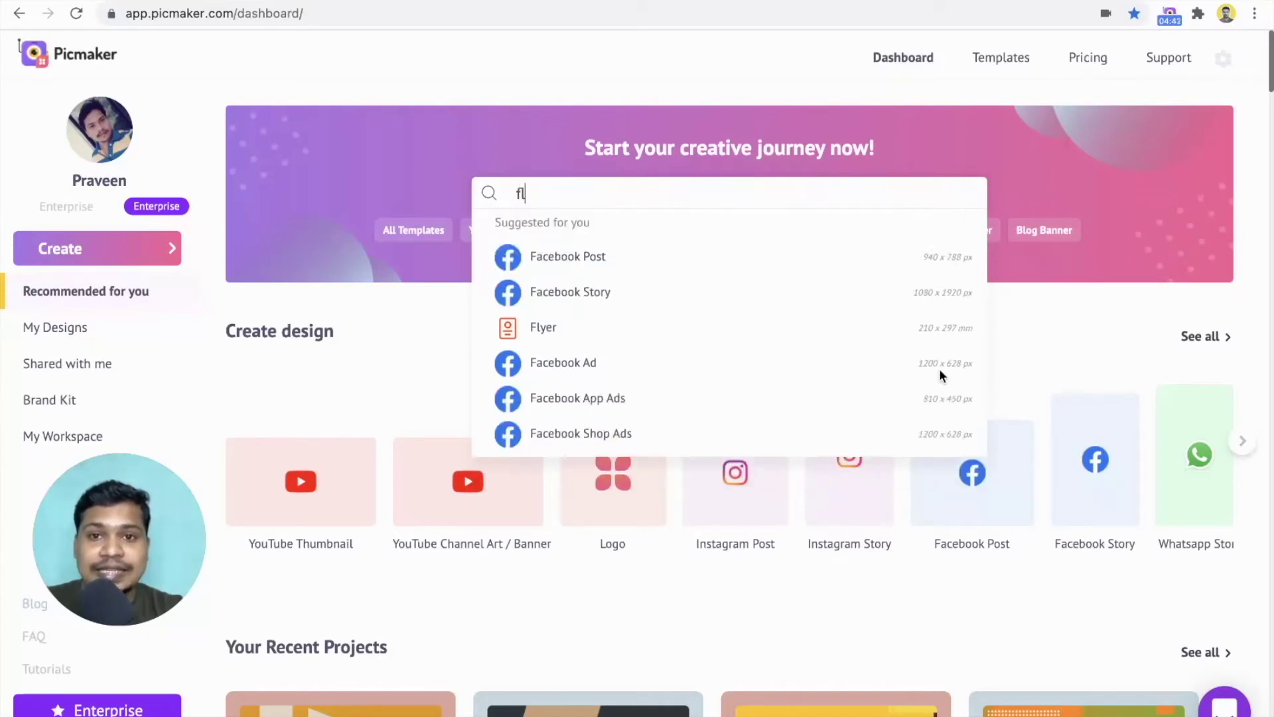
type("lyer")
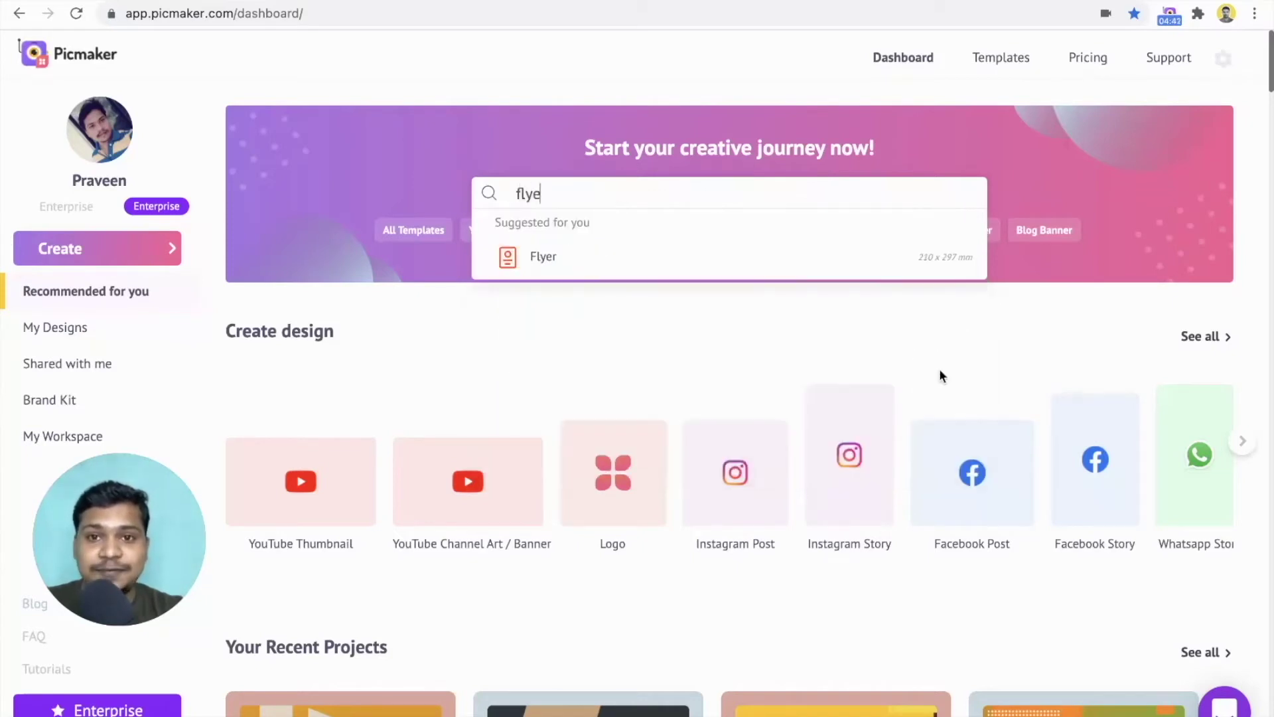
left_click(762, 259)
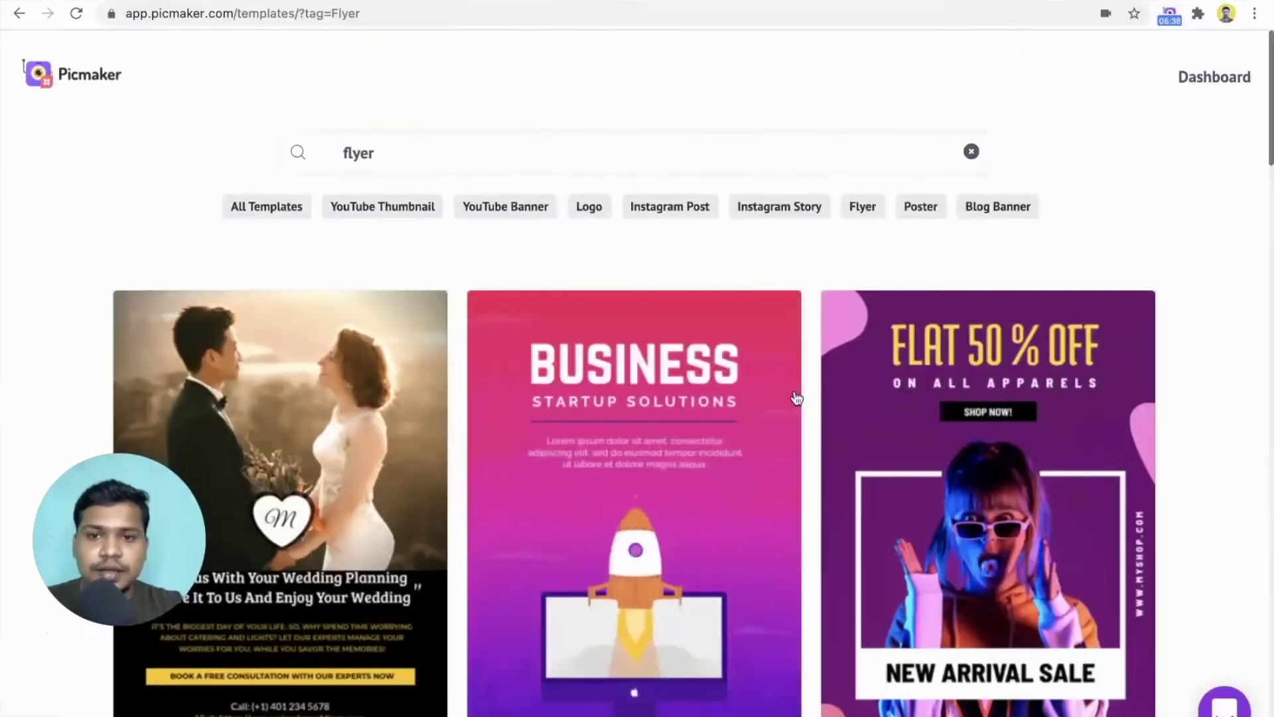
scroll(797, 398, "down", 6)
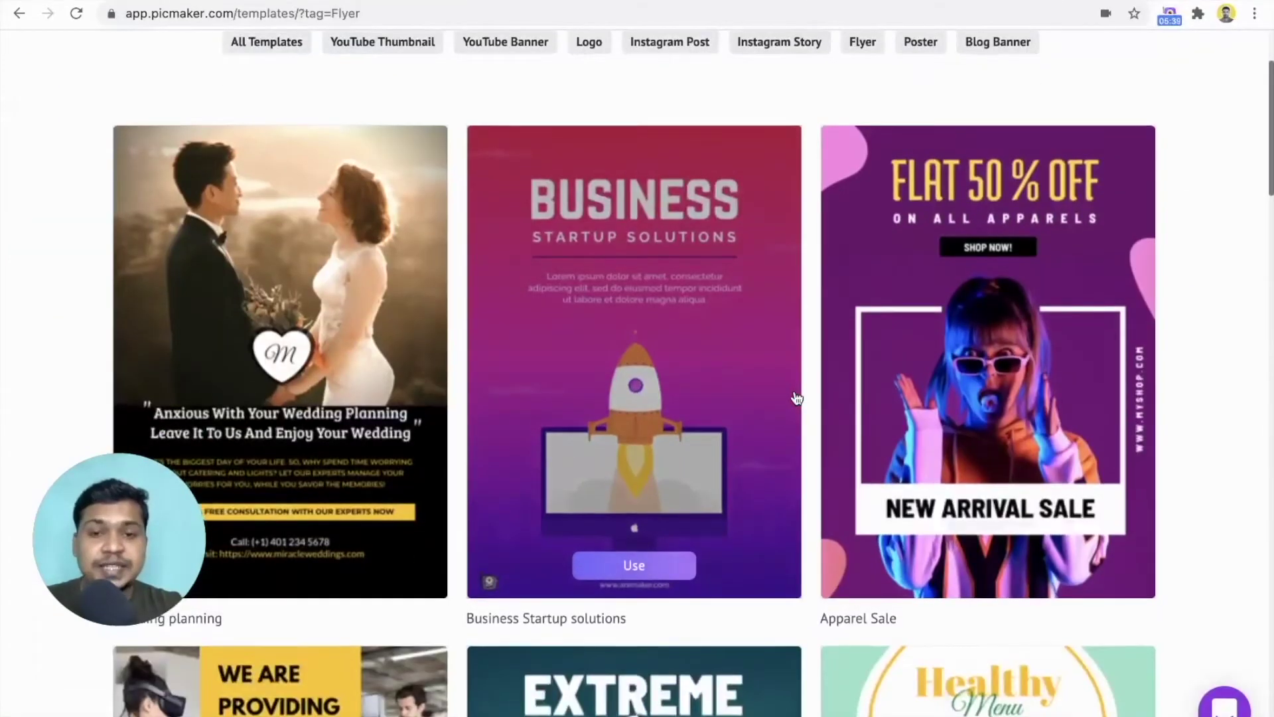
scroll(796, 397, "down", 6)
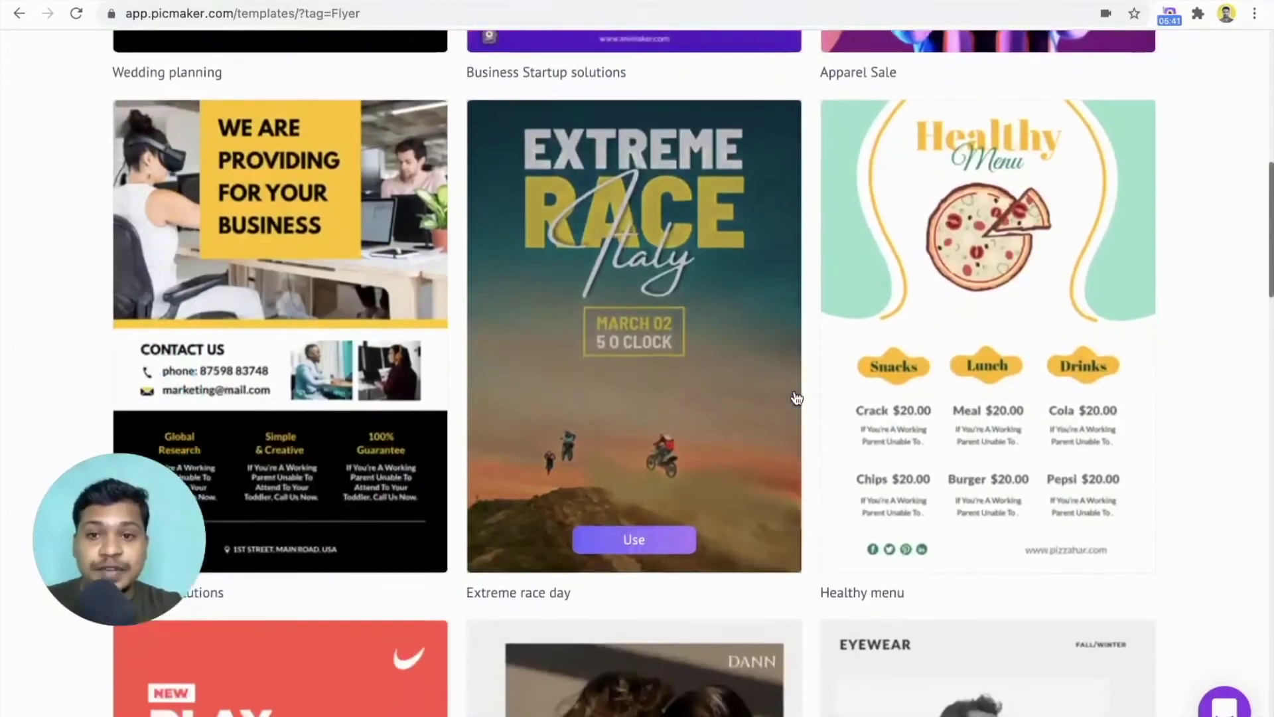
scroll(796, 397, "down", 6)
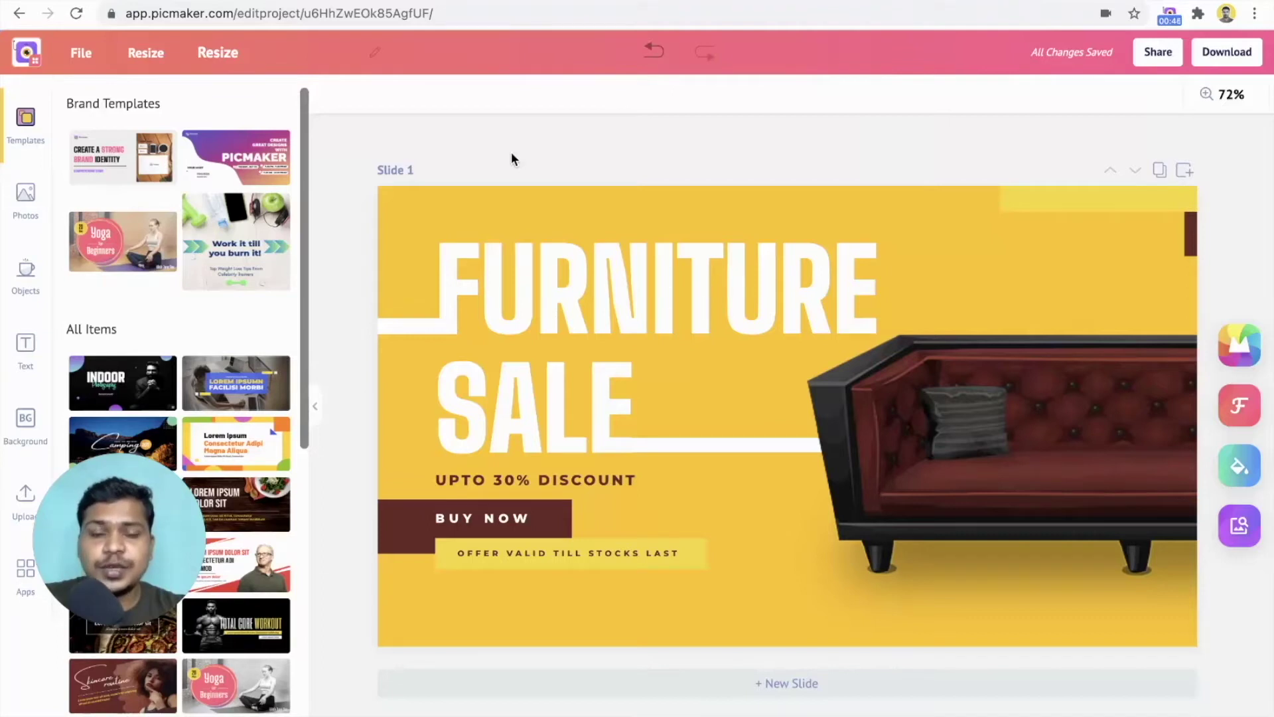
Find the Twitter formats among the resize options and resize the furniture sale design to Twitter Post
left_click(148, 53)
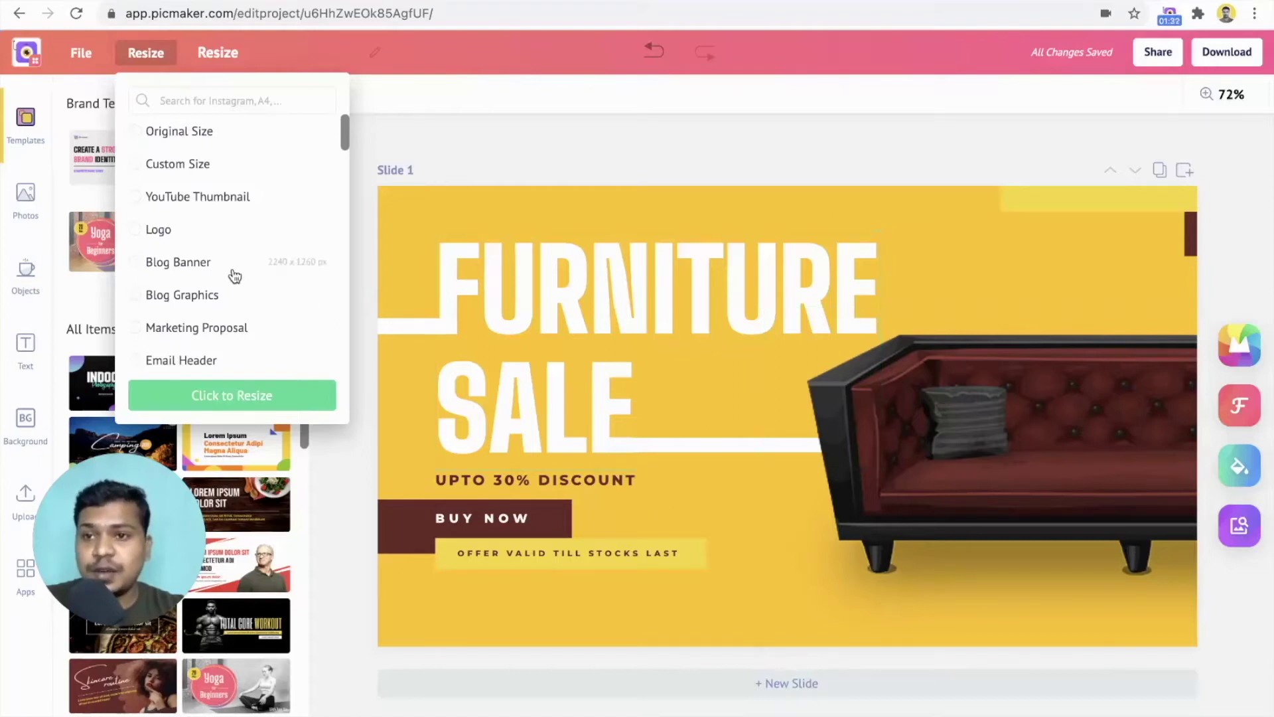
scroll(234, 276, "down", 15)
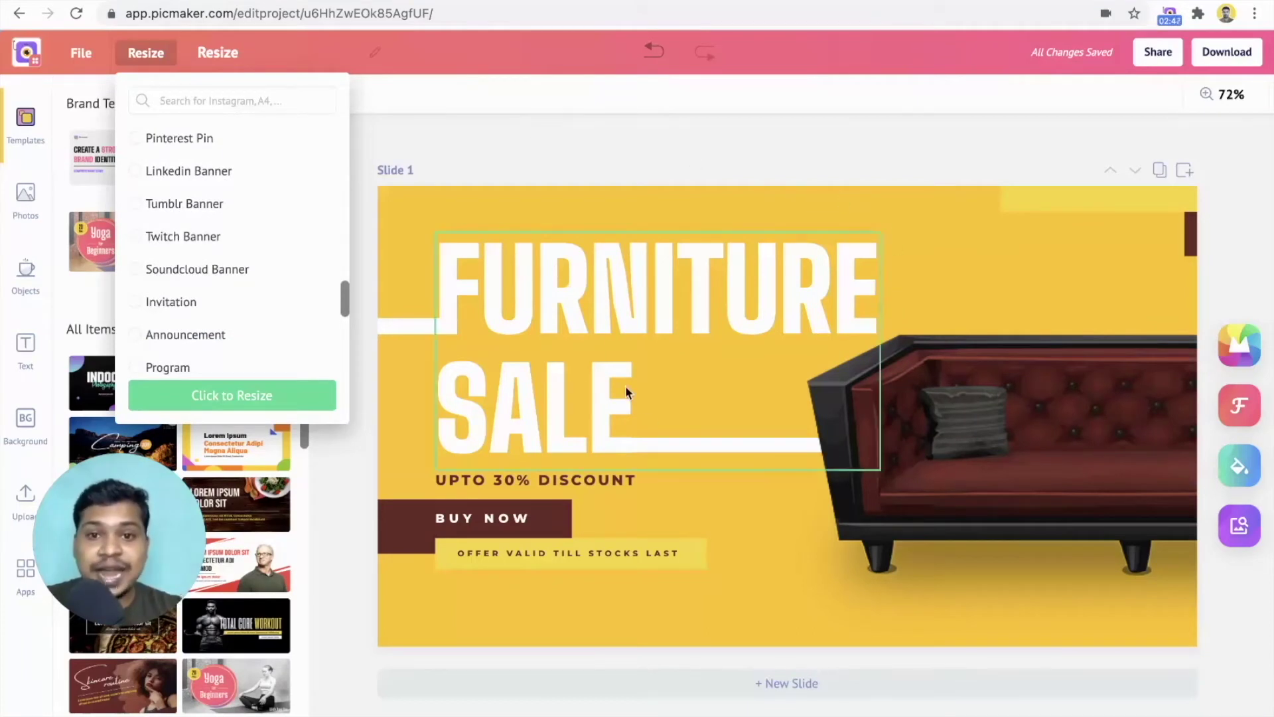
left_click(286, 101)
type("twitter")
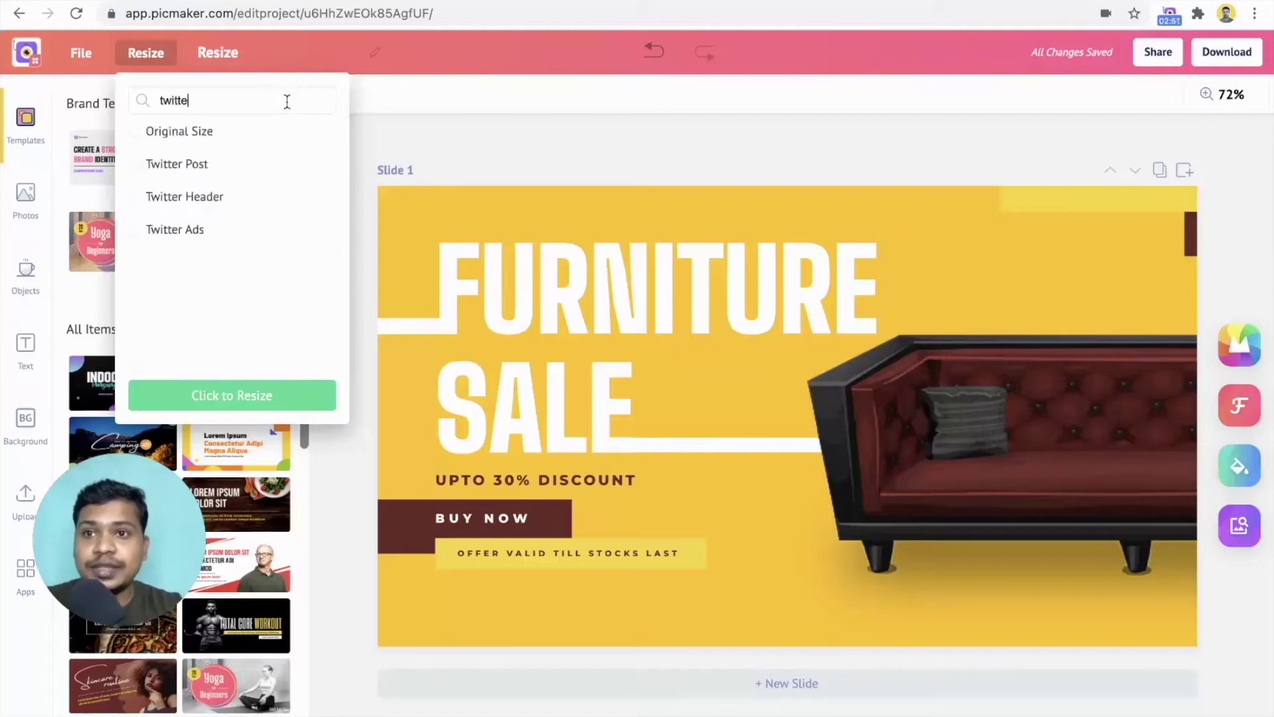
left_click(172, 163)
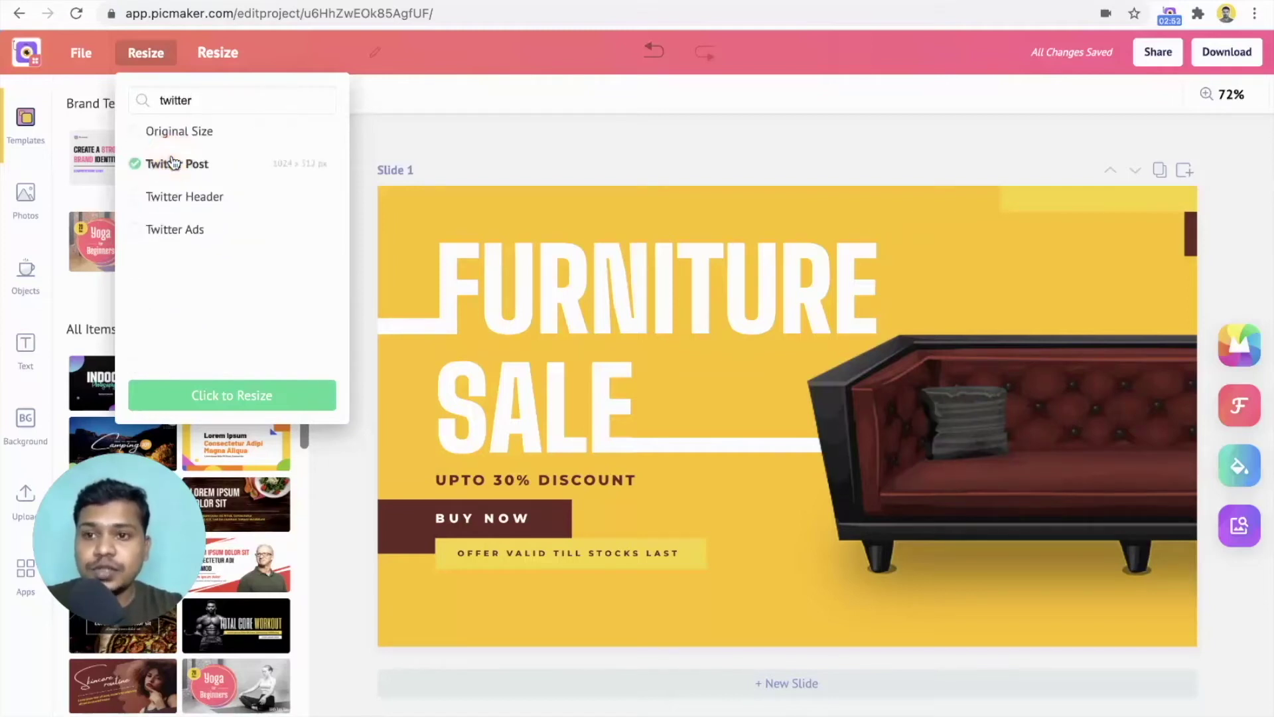
left_click(245, 398)
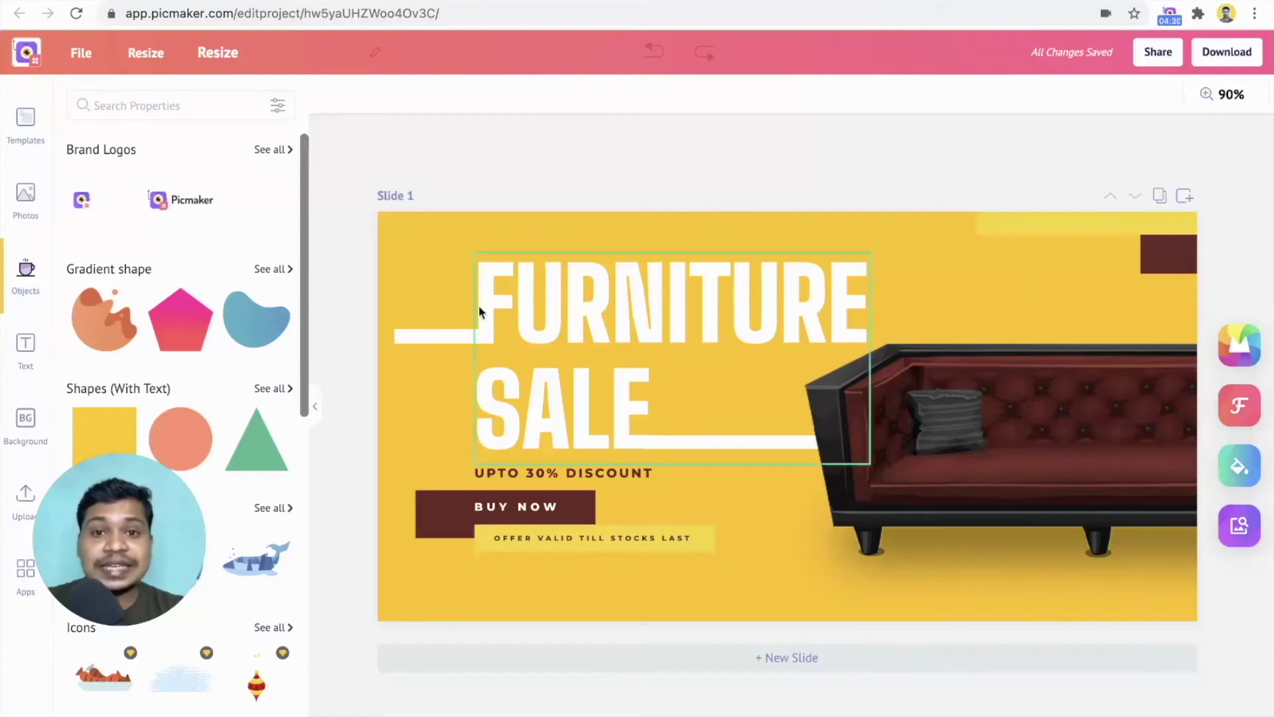
left_click(145, 52)
scroll(199, 199, "down", 1)
scroll(196, 201, "down", 5)
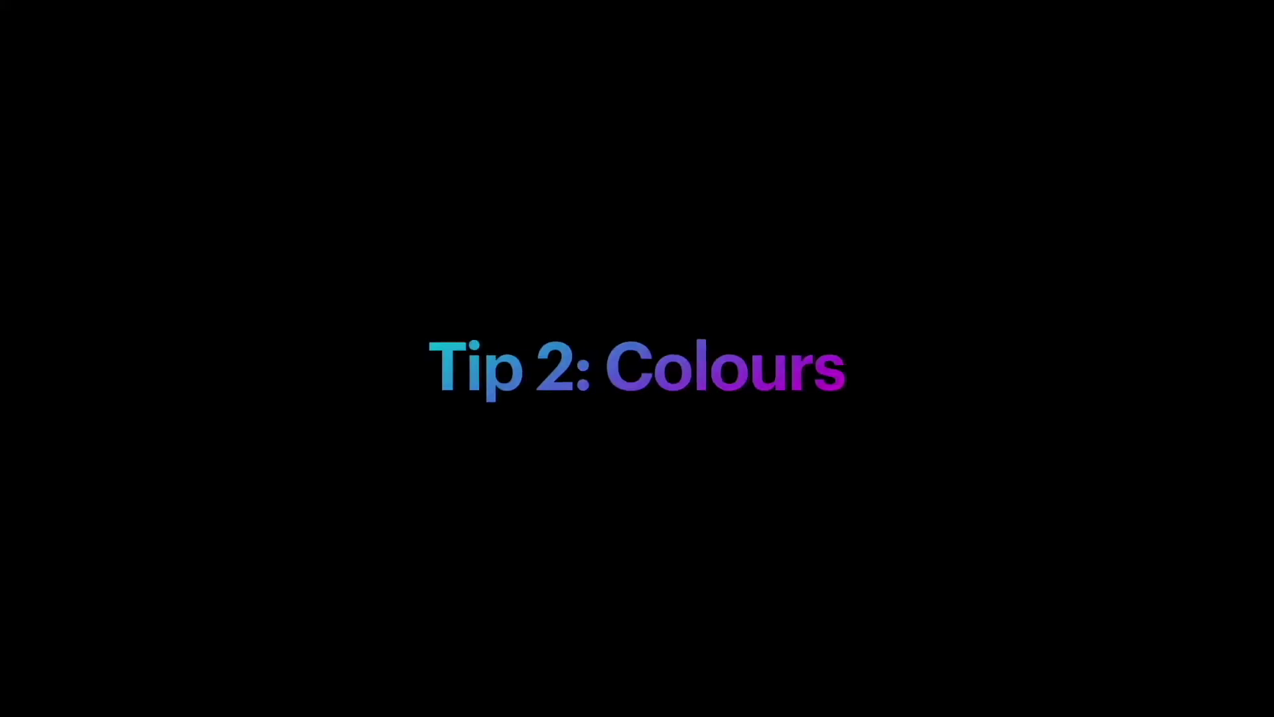
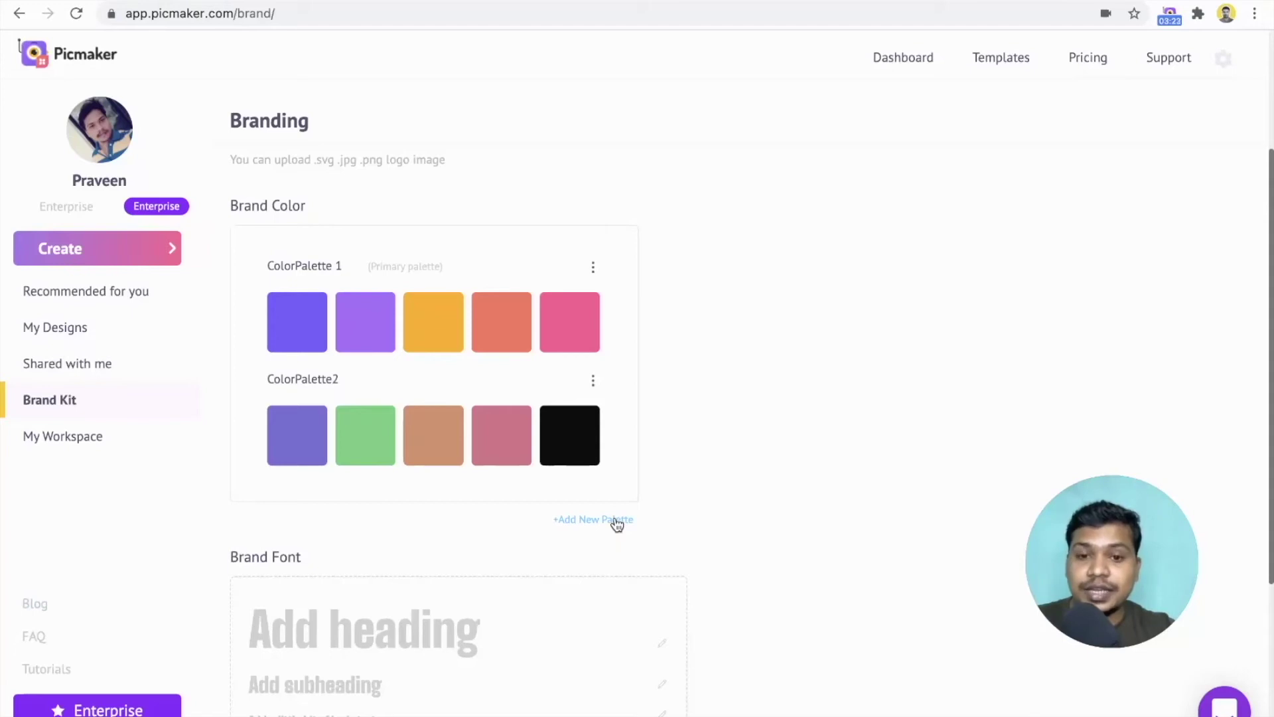
Add a third brand color palette and give it a blue-violet first swatch and a pinkish-purple second swatch
left_click(596, 521)
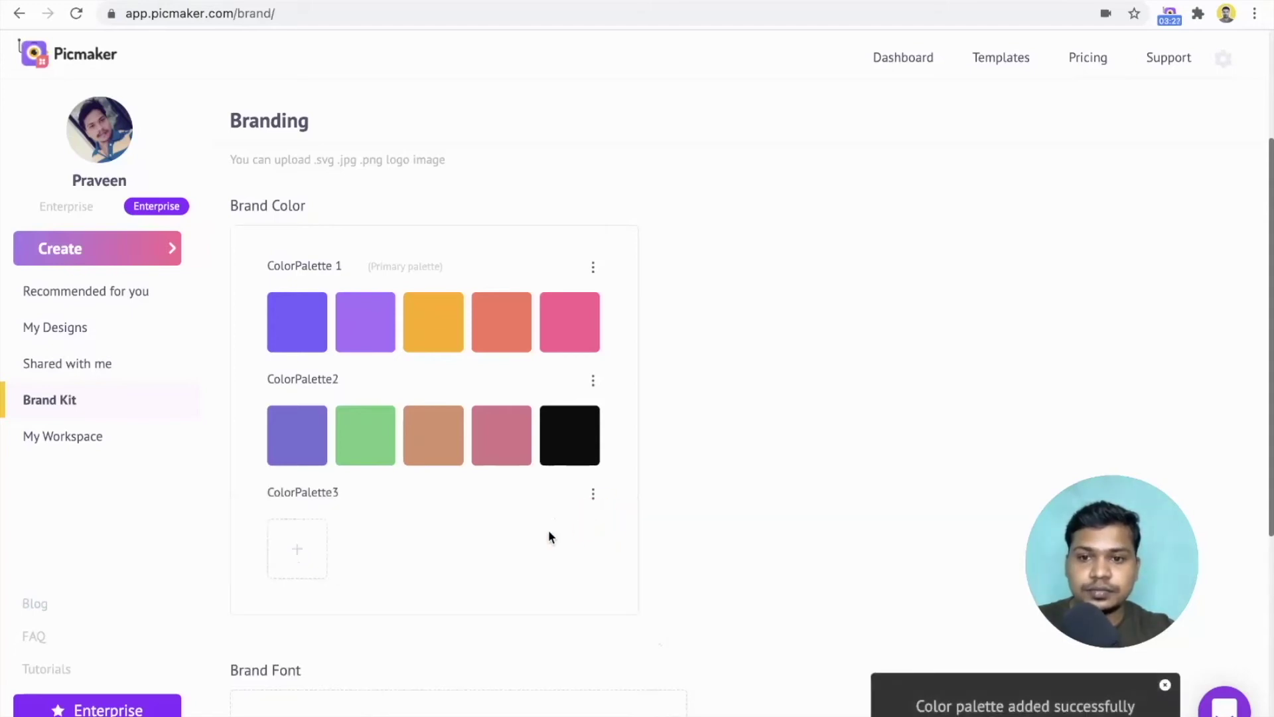
left_click(308, 548)
triple_click(349, 485)
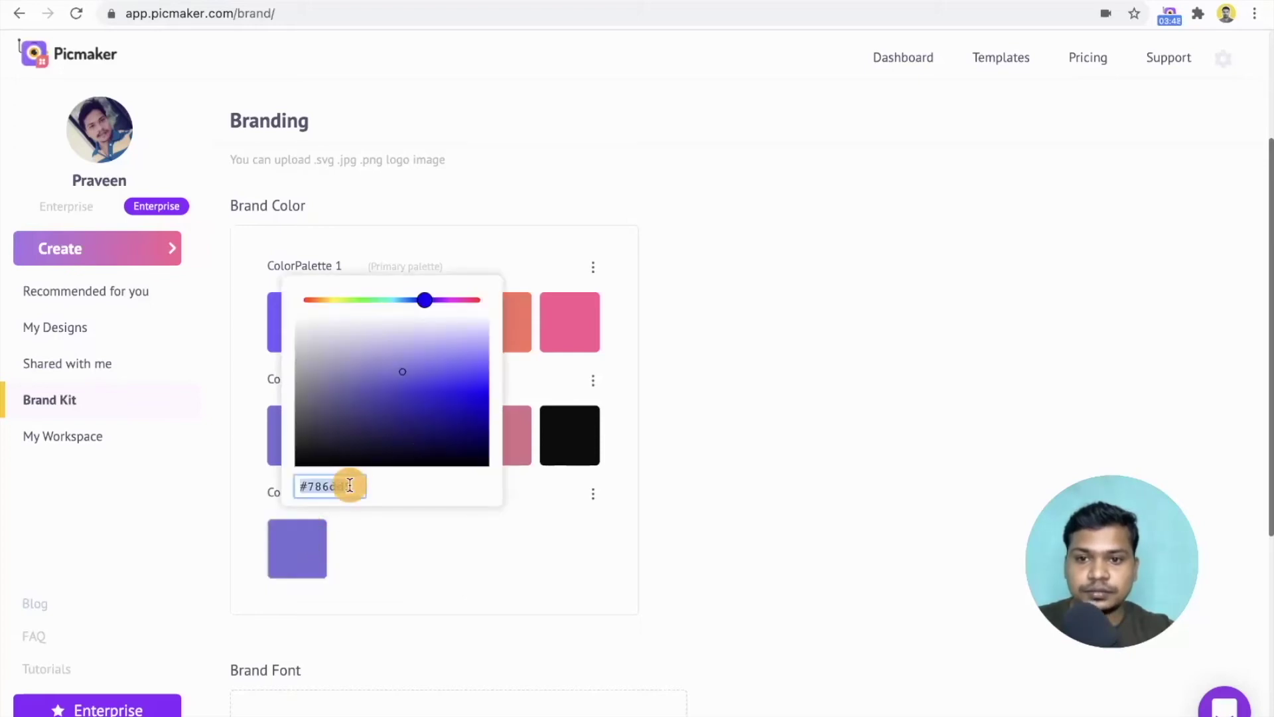
key("Return")
left_click(367, 554)
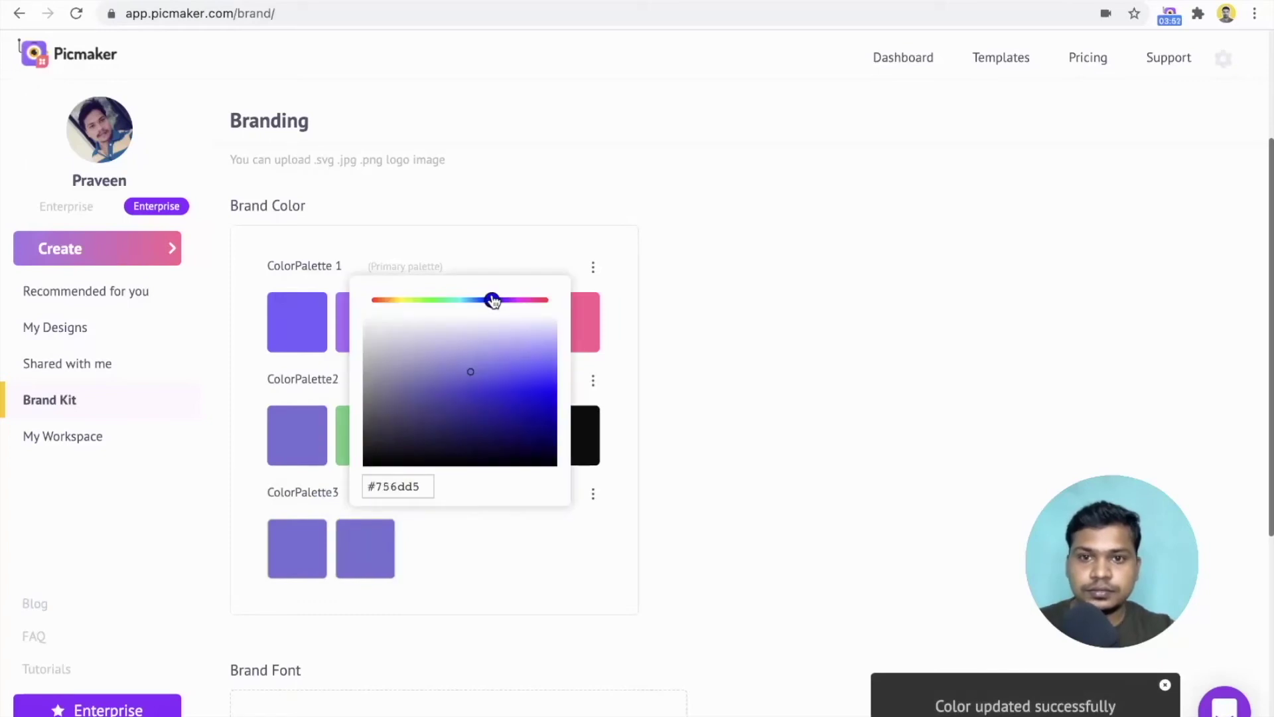
left_click_drag(493, 300, 521, 299)
left_click(492, 549)
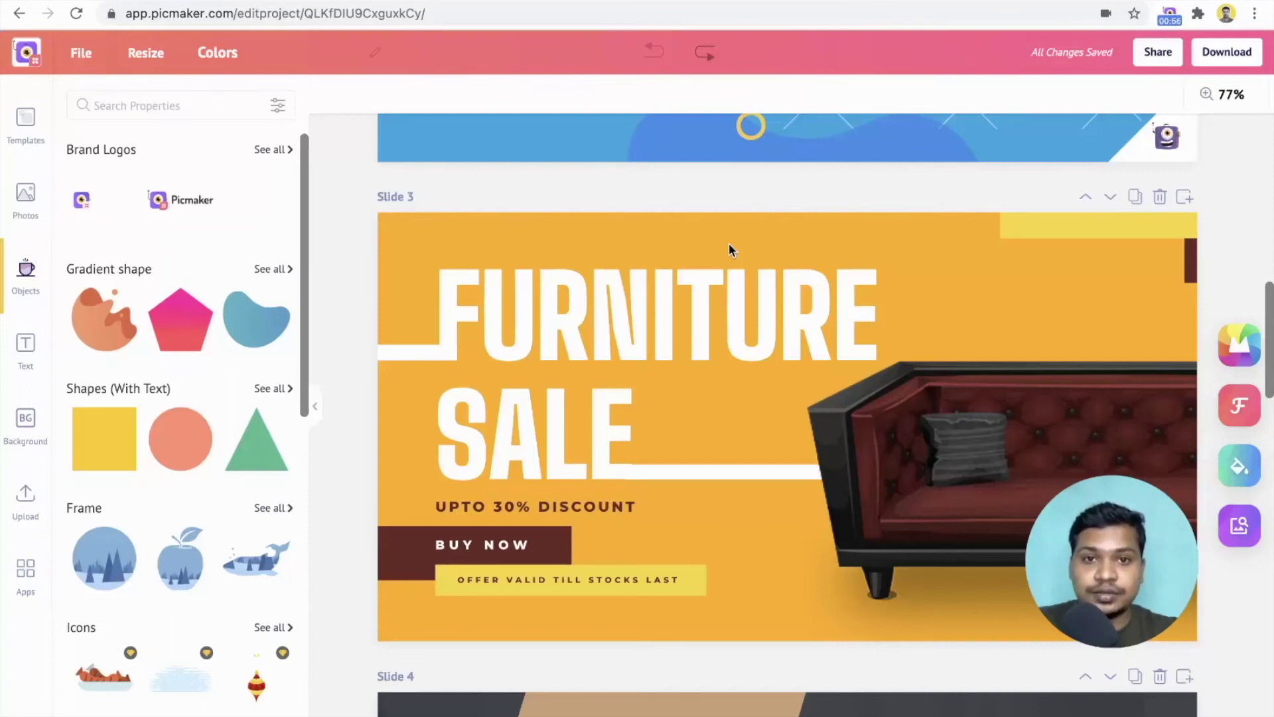
Try several ColorPalette3 colors on the slide 3 background and settle on its blue-violet
left_click(728, 245)
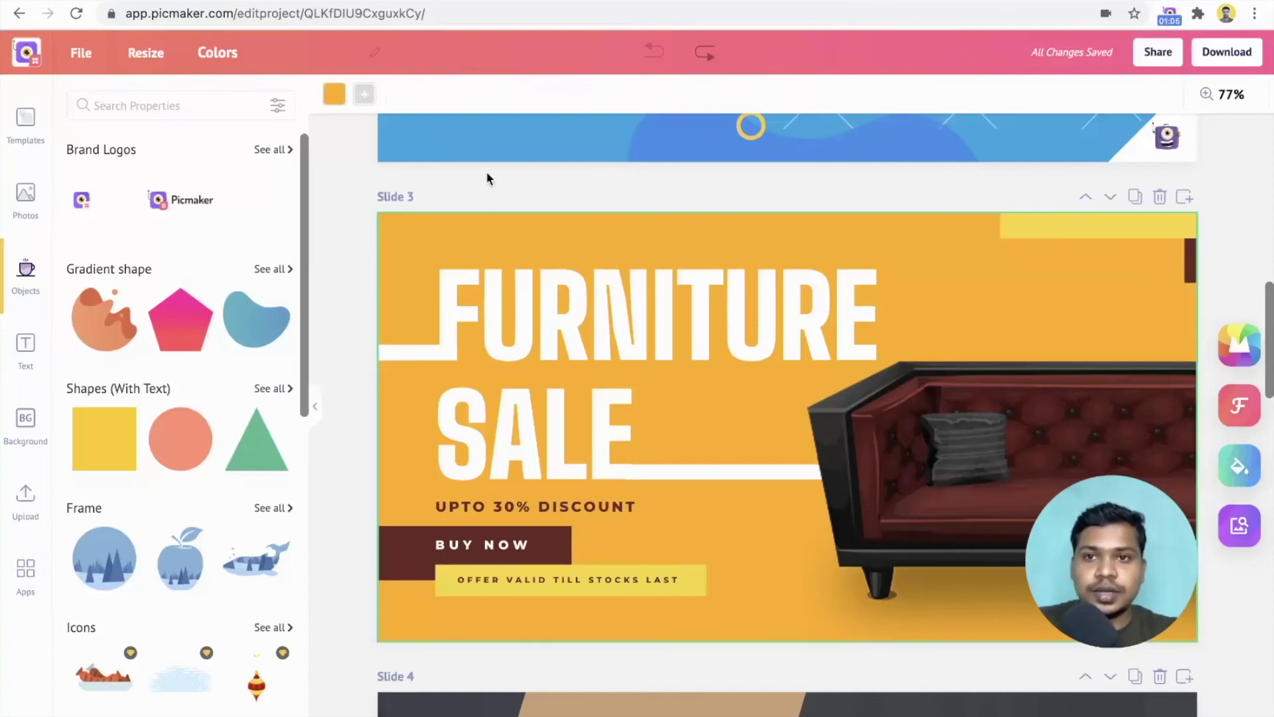
left_click(336, 98)
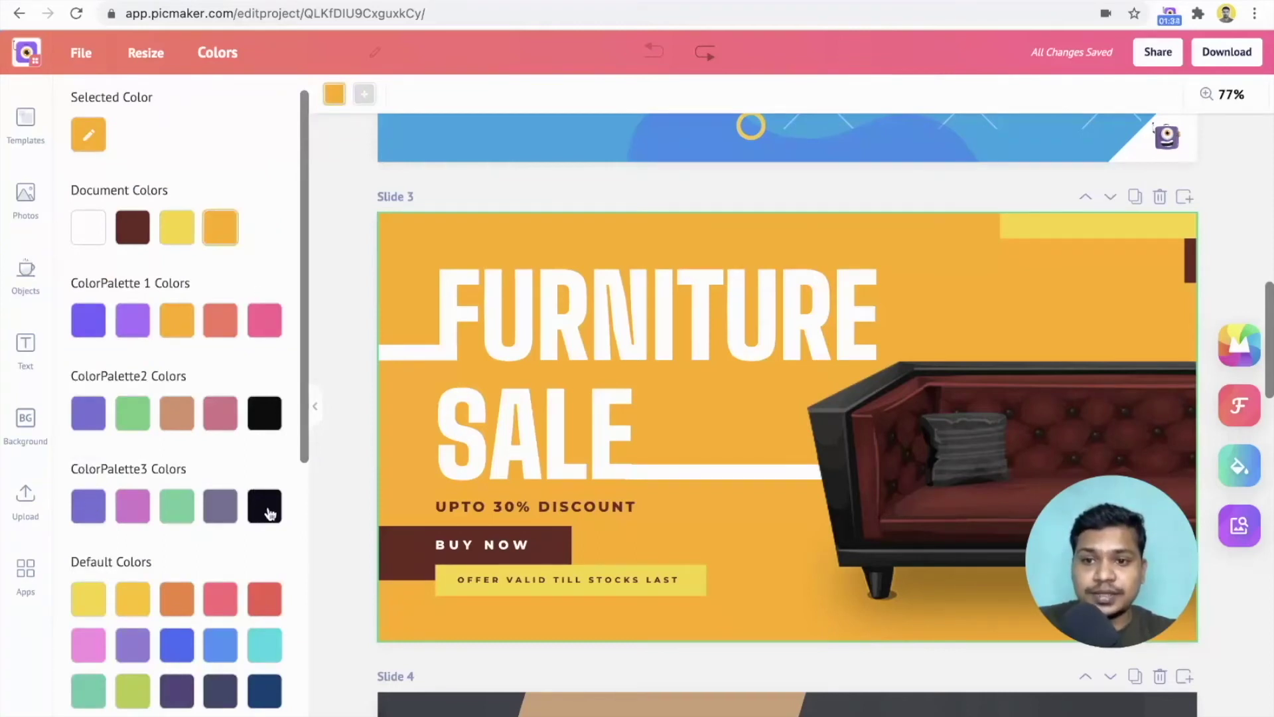
left_click(221, 510)
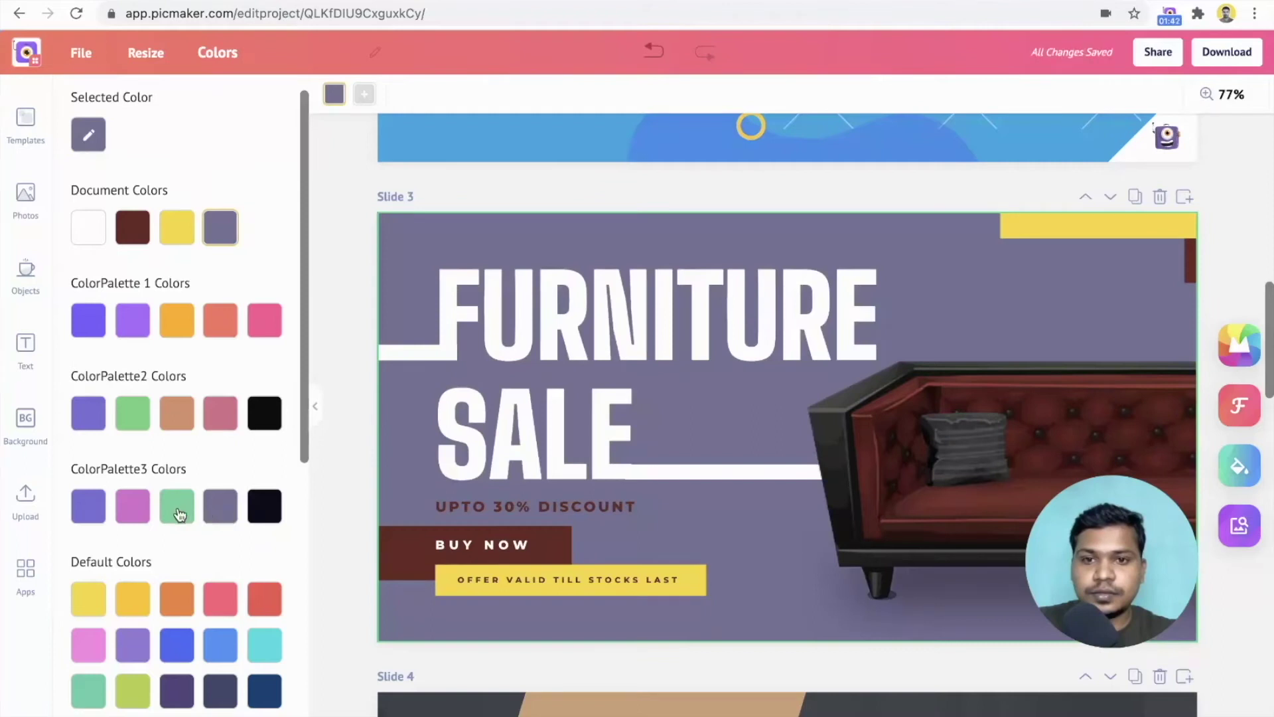
left_click(178, 513)
left_click(139, 513)
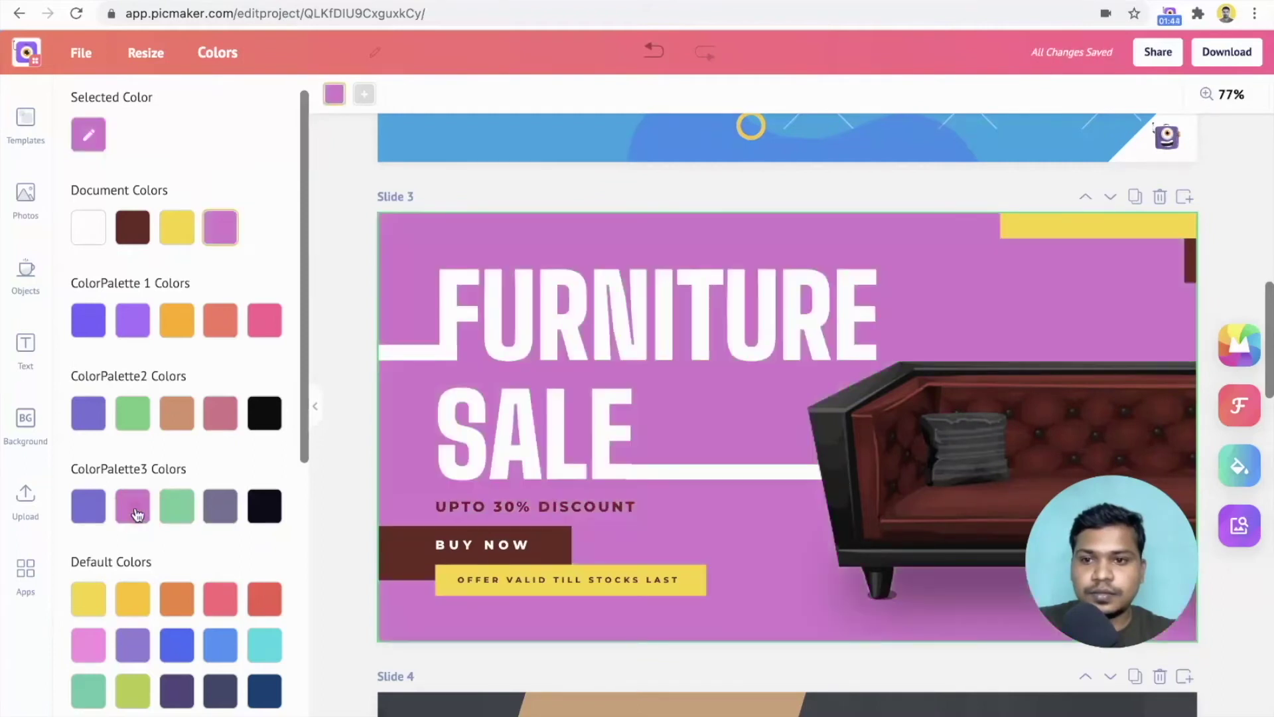
left_click(93, 507)
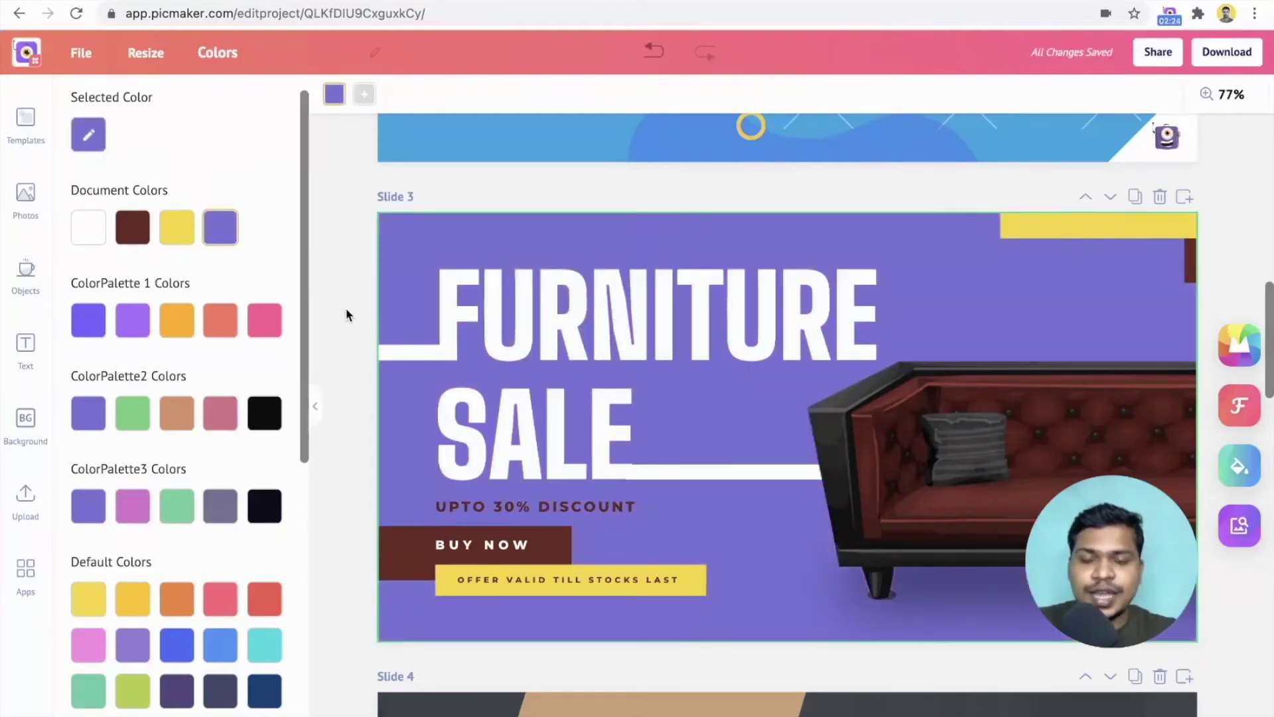
Try ColorPalette3 colors on the "FURNITURE SALE" heading and settle on the near-black one
left_click(503, 308)
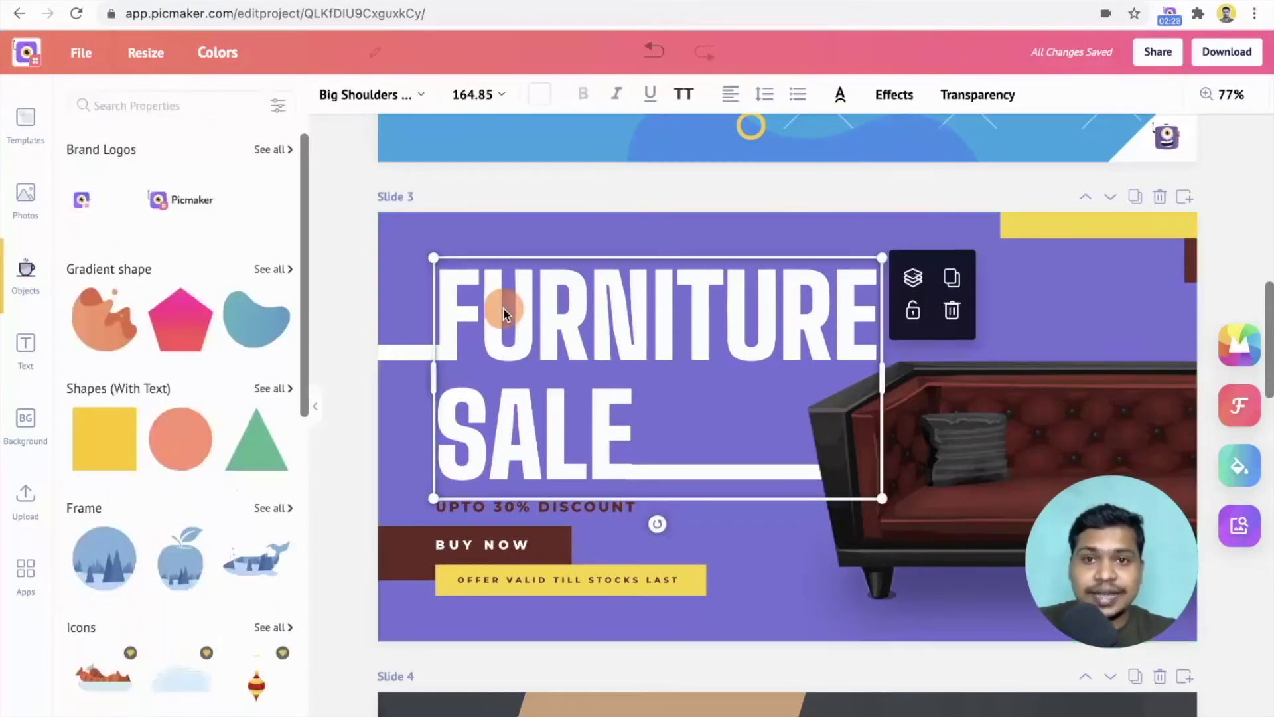
left_click(541, 96)
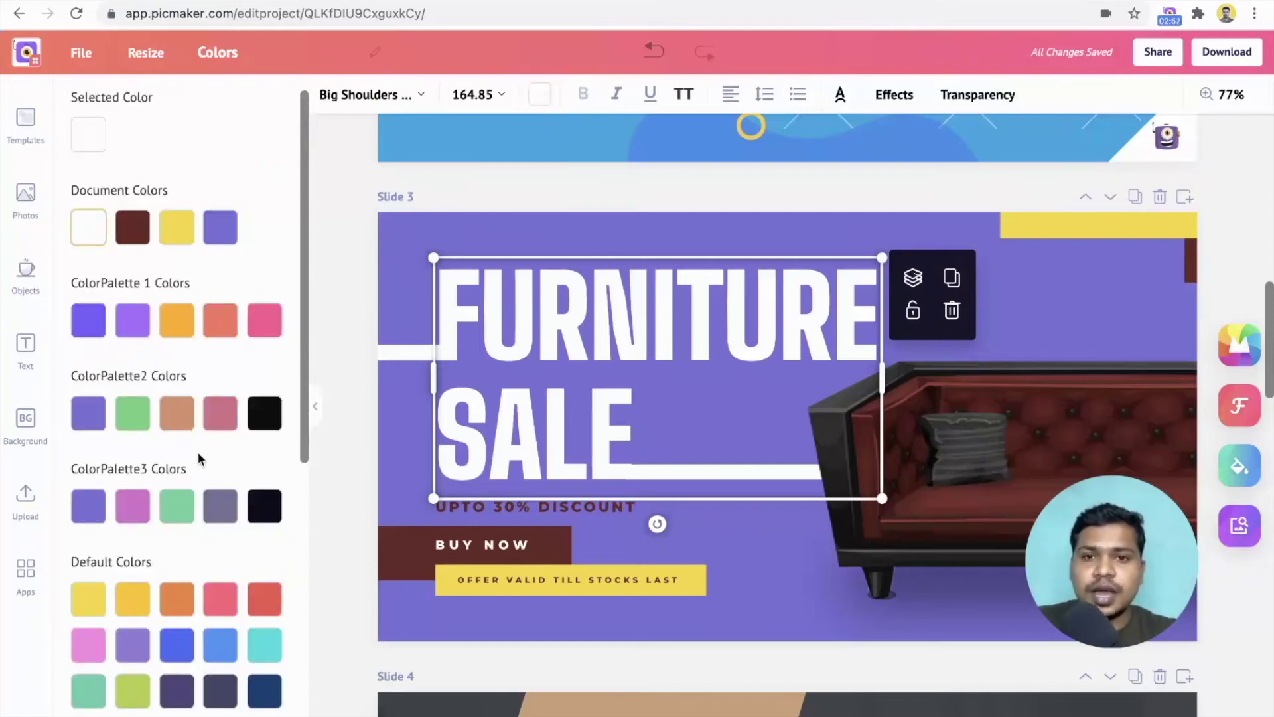
left_click(138, 504)
left_click(176, 504)
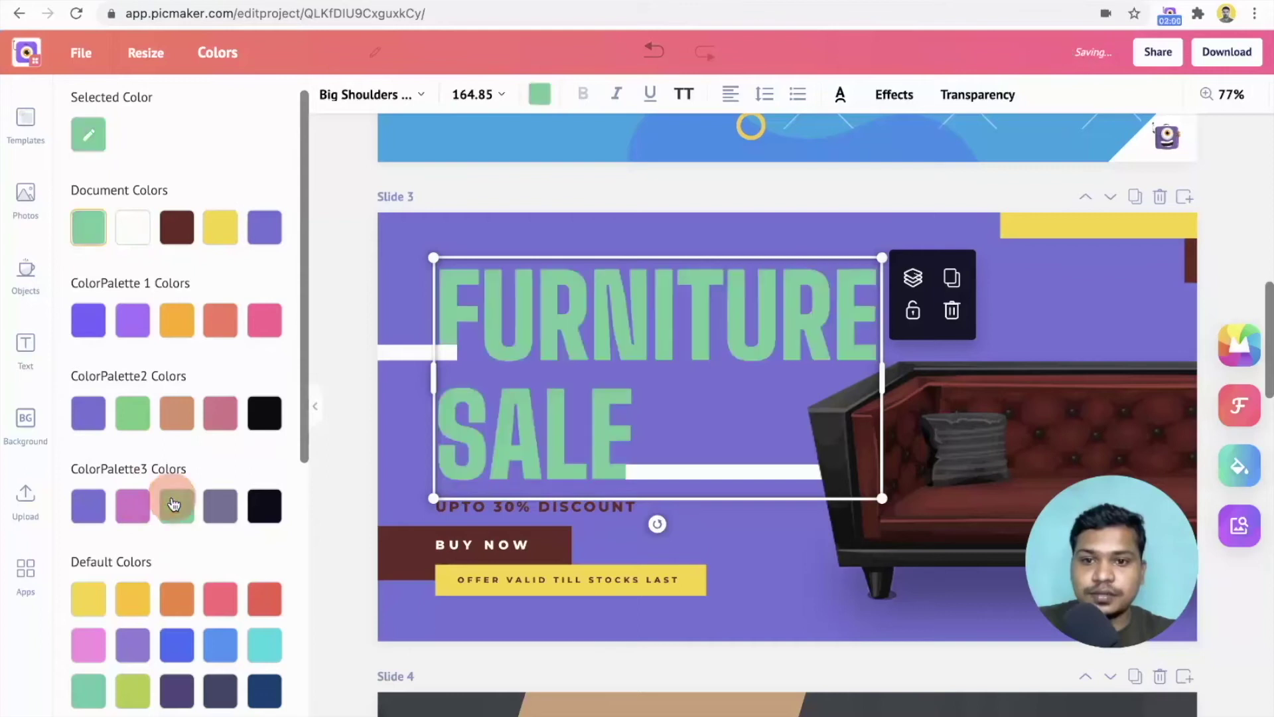
left_click(206, 507)
left_click(259, 507)
Recolor the two white bars beside the "FURNITURE SALE" heading with the near-black from ColorPalette3
left_click(401, 354)
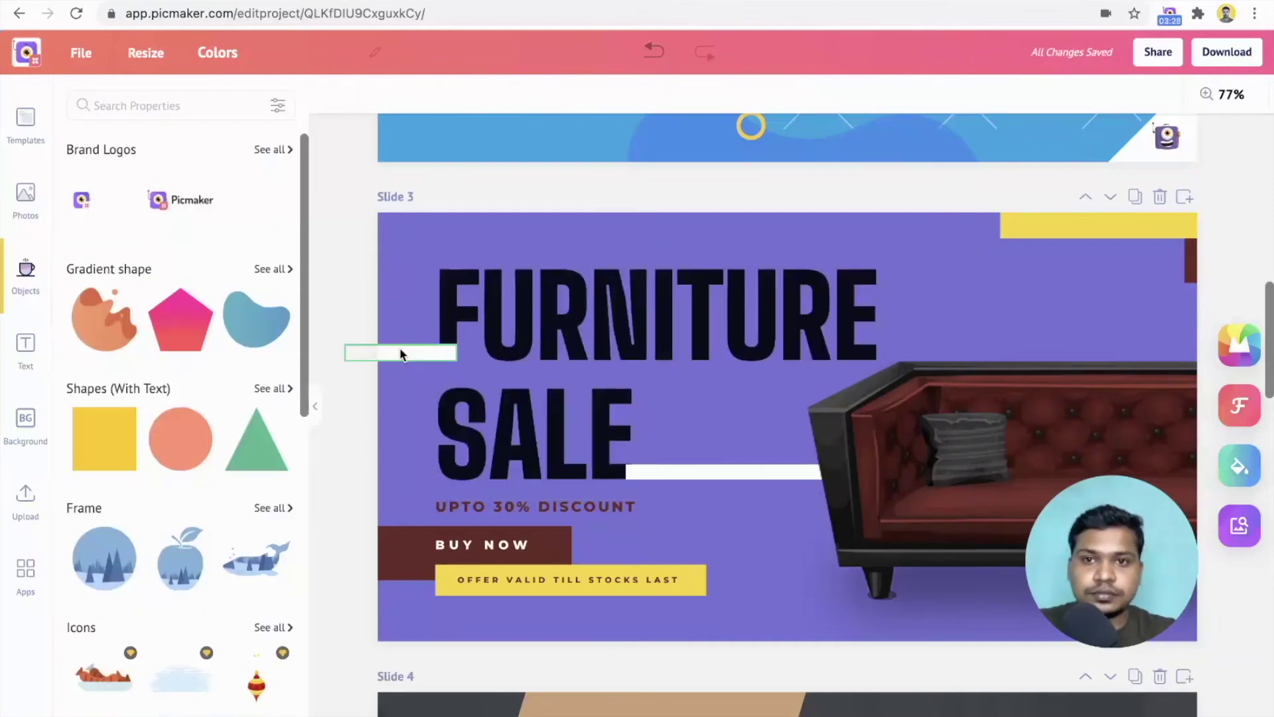
left_click(400, 354)
left_click(337, 99)
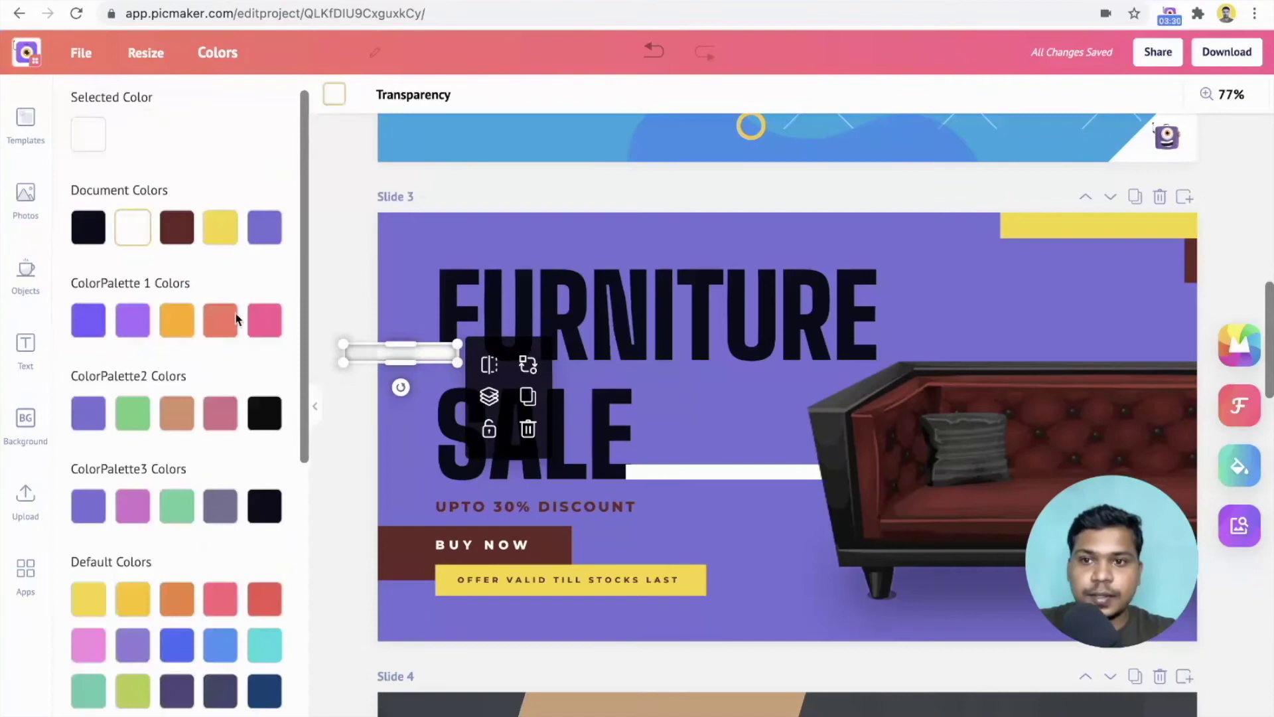
left_click(264, 510)
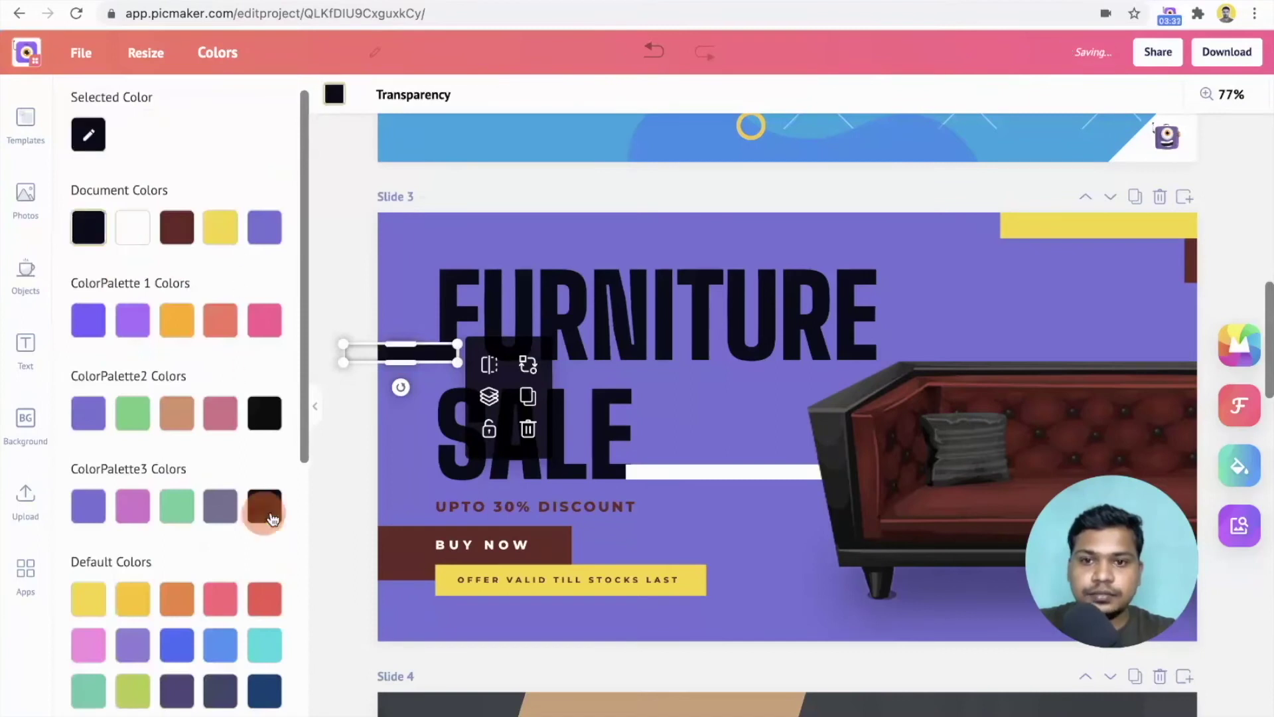
left_click(667, 473)
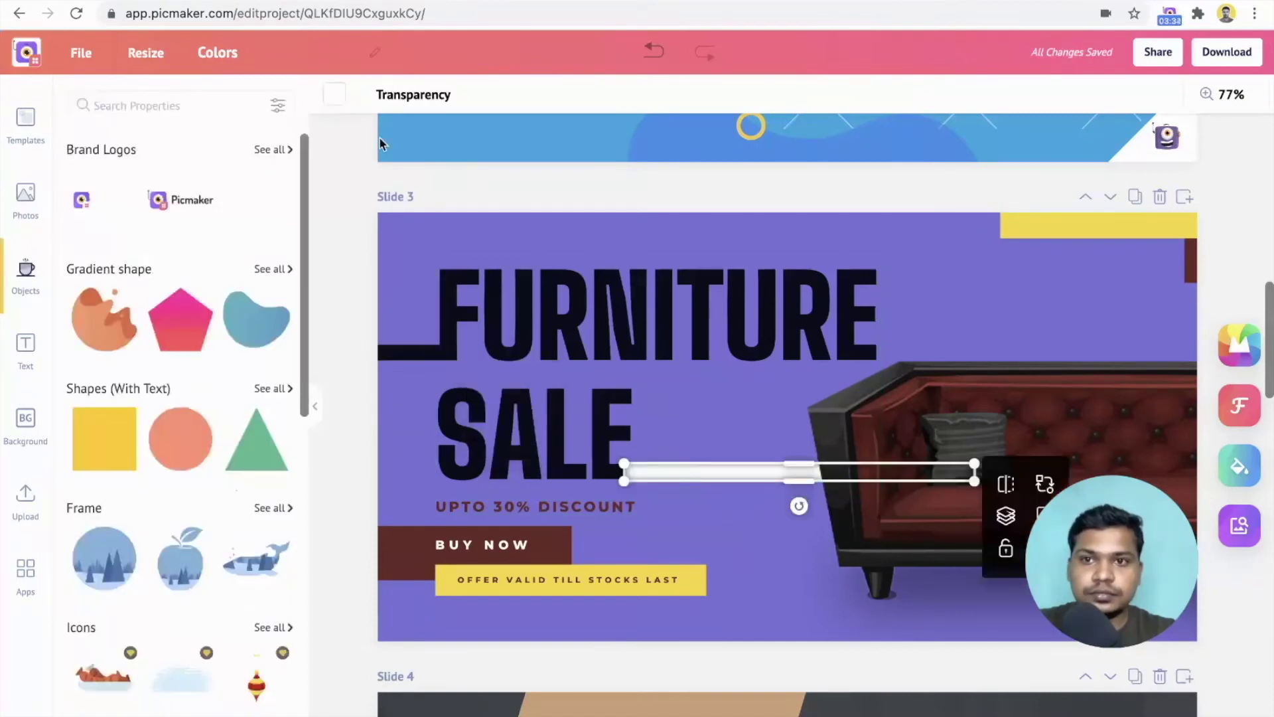
left_click(335, 94)
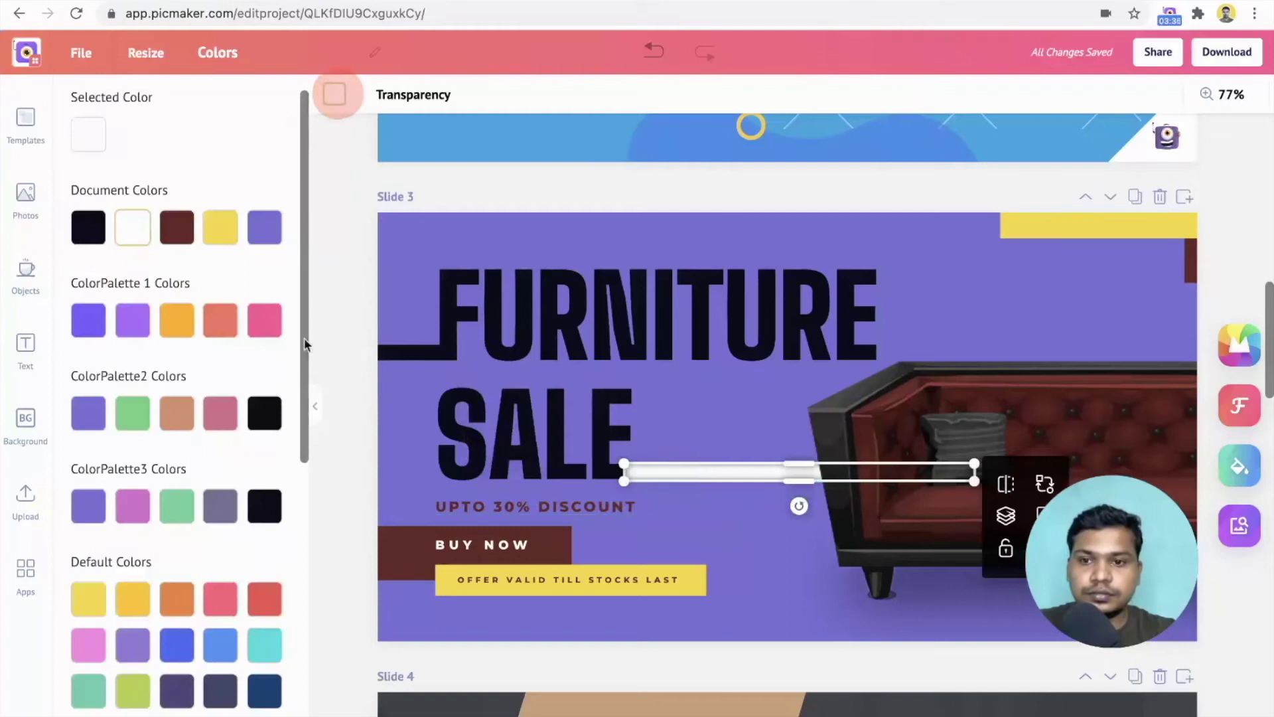
left_click(264, 506)
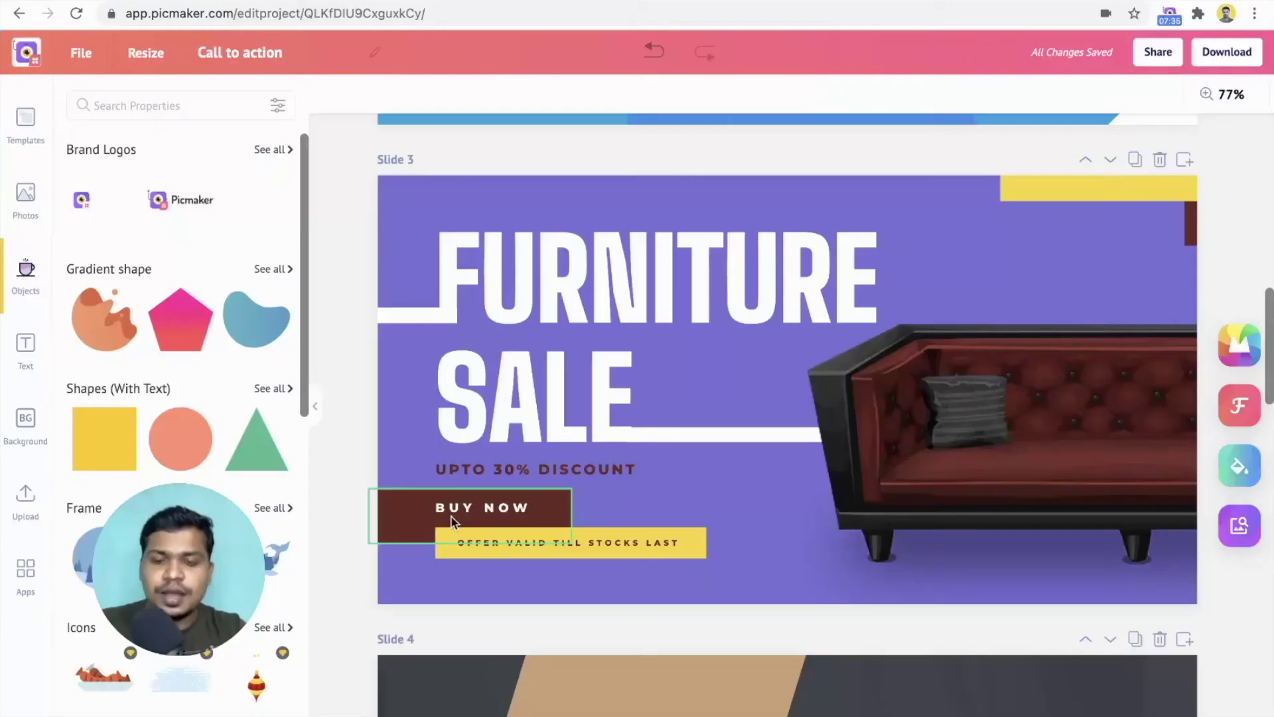
left_click(489, 517)
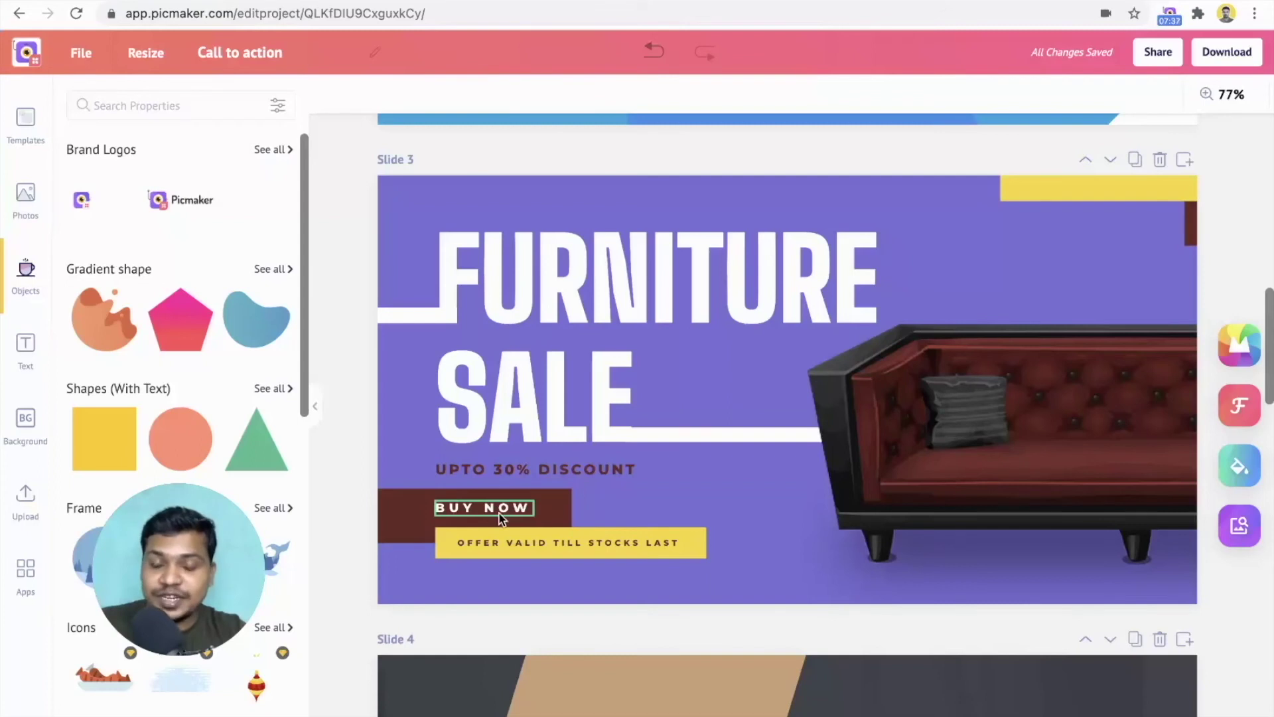
left_click(540, 468)
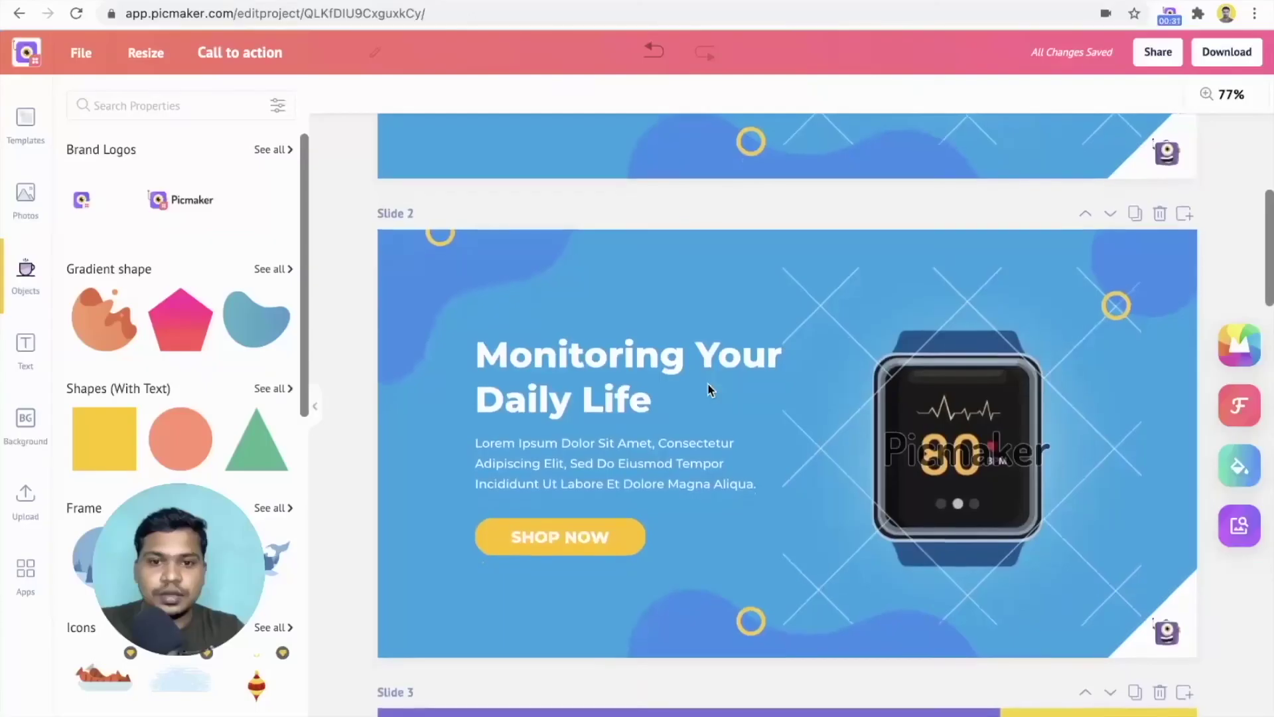
Replace the "GRAB IT TODAY" call-to-action text on slide 4 with "Explore more"
scroll(708, 385, "down", 7)
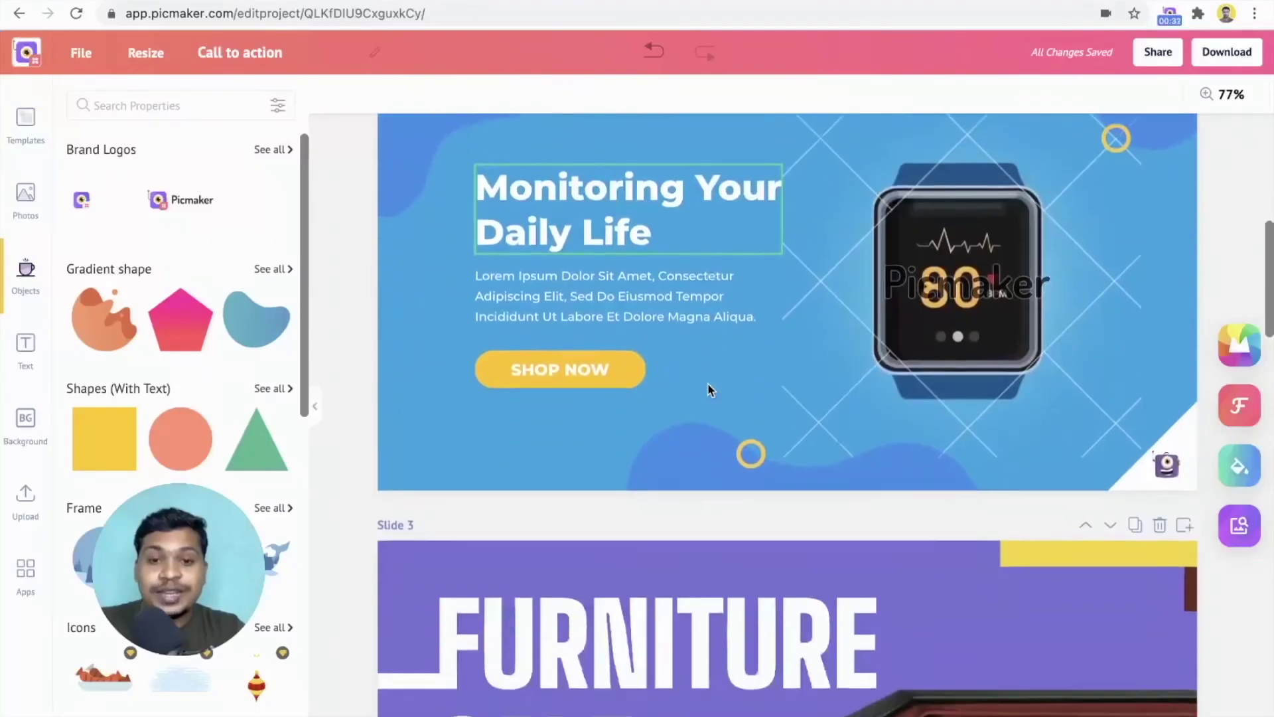
scroll(708, 384, "down", 7)
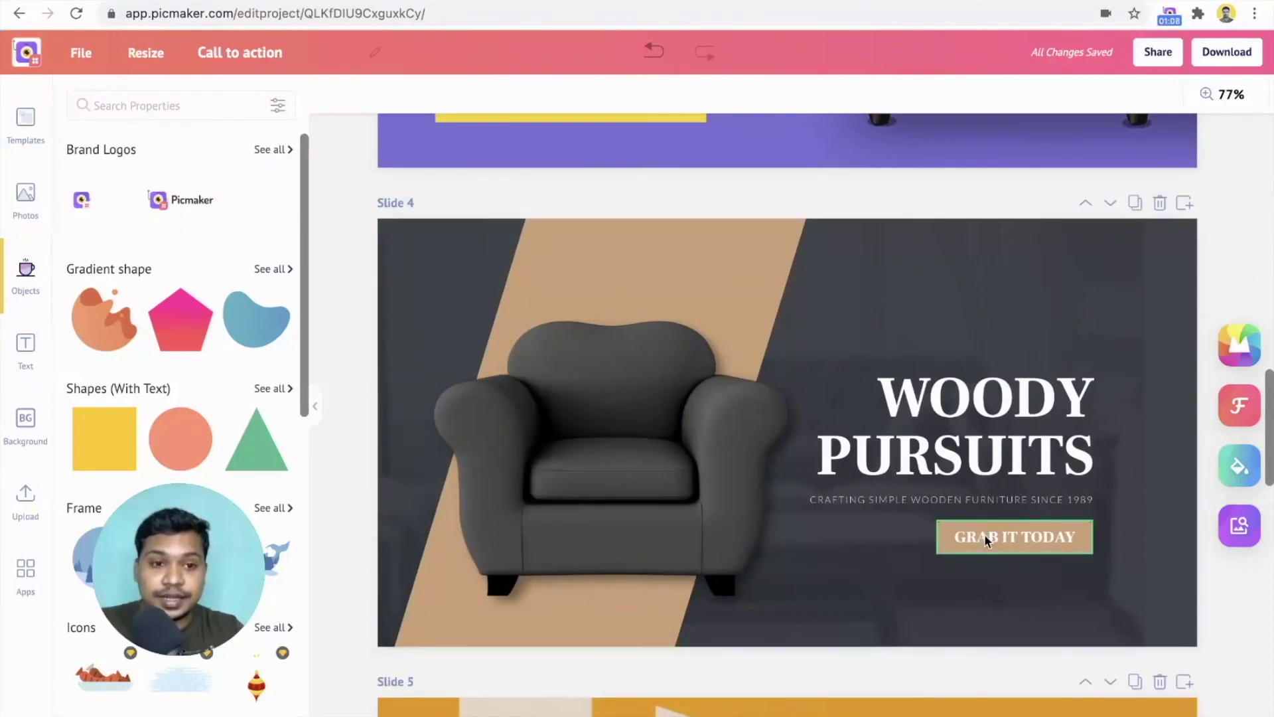
left_click(985, 533)
double_click(985, 534)
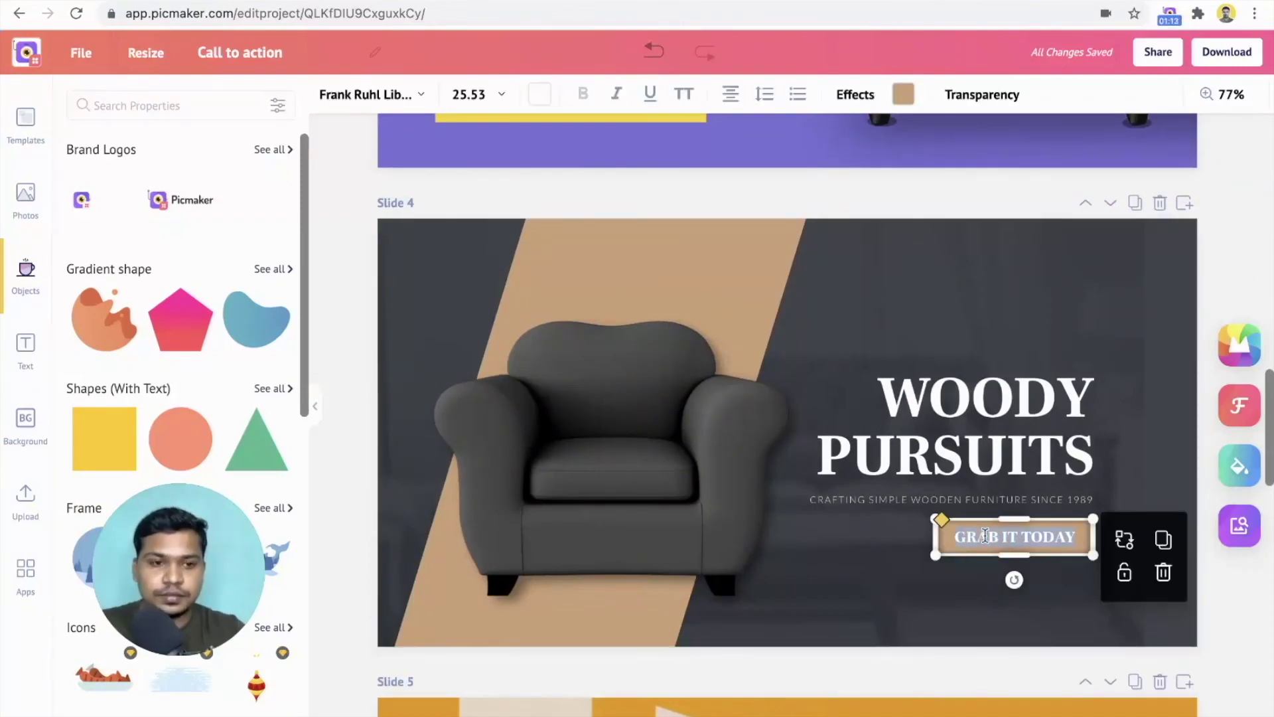
type("Explore more")
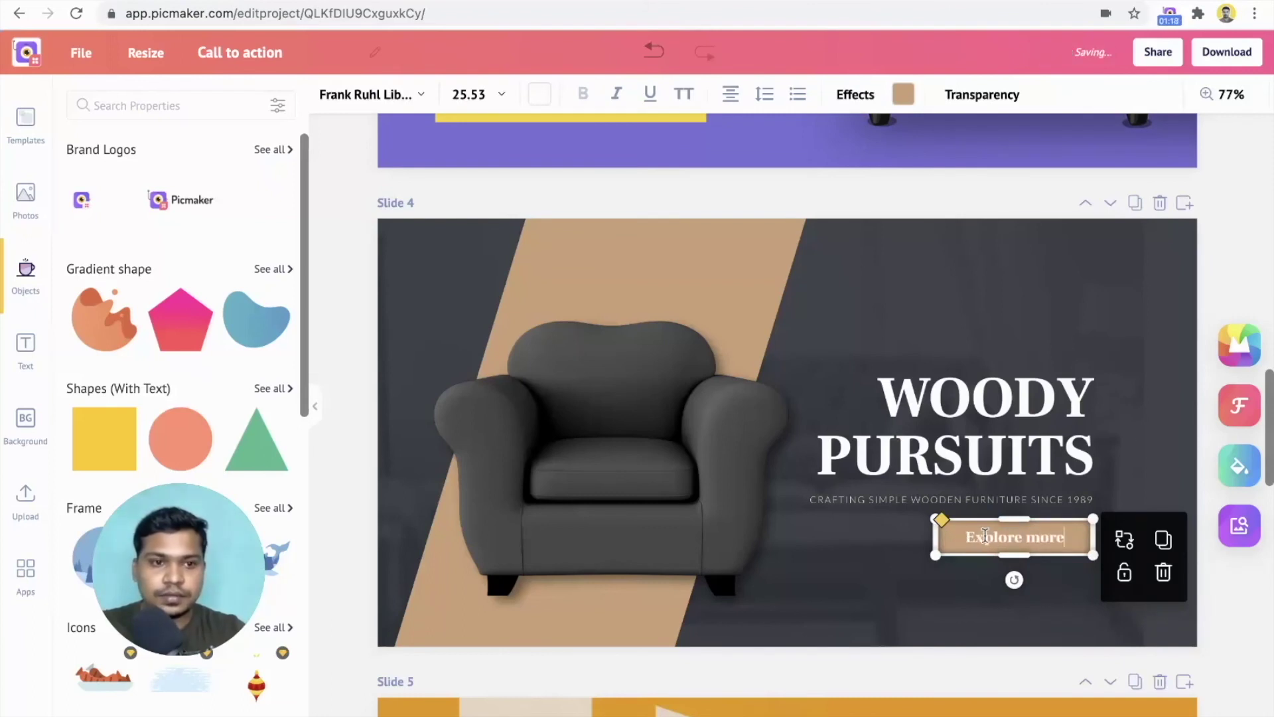
left_click(1181, 412)
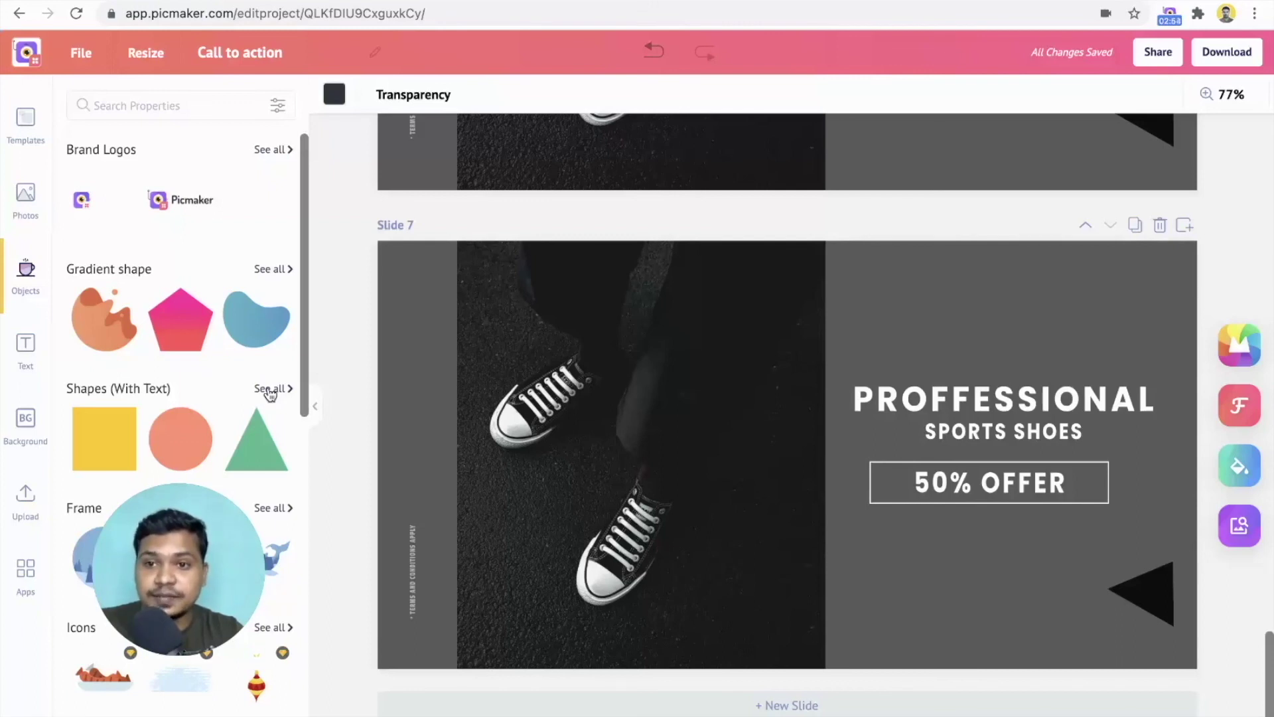
Insert the pink horizontal bar from Shapes (With Text) on slide 7 and place it, reduced, under the "50% OFFER" box
left_click(270, 391)
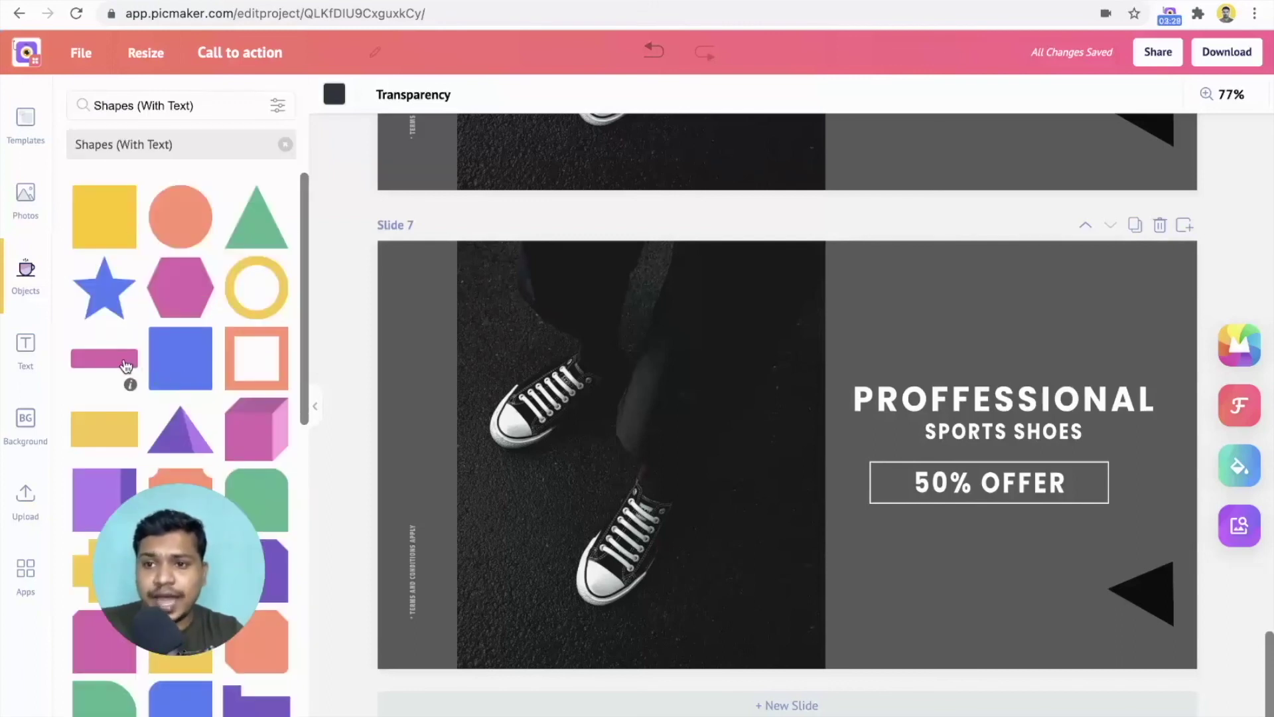
left_click(126, 367)
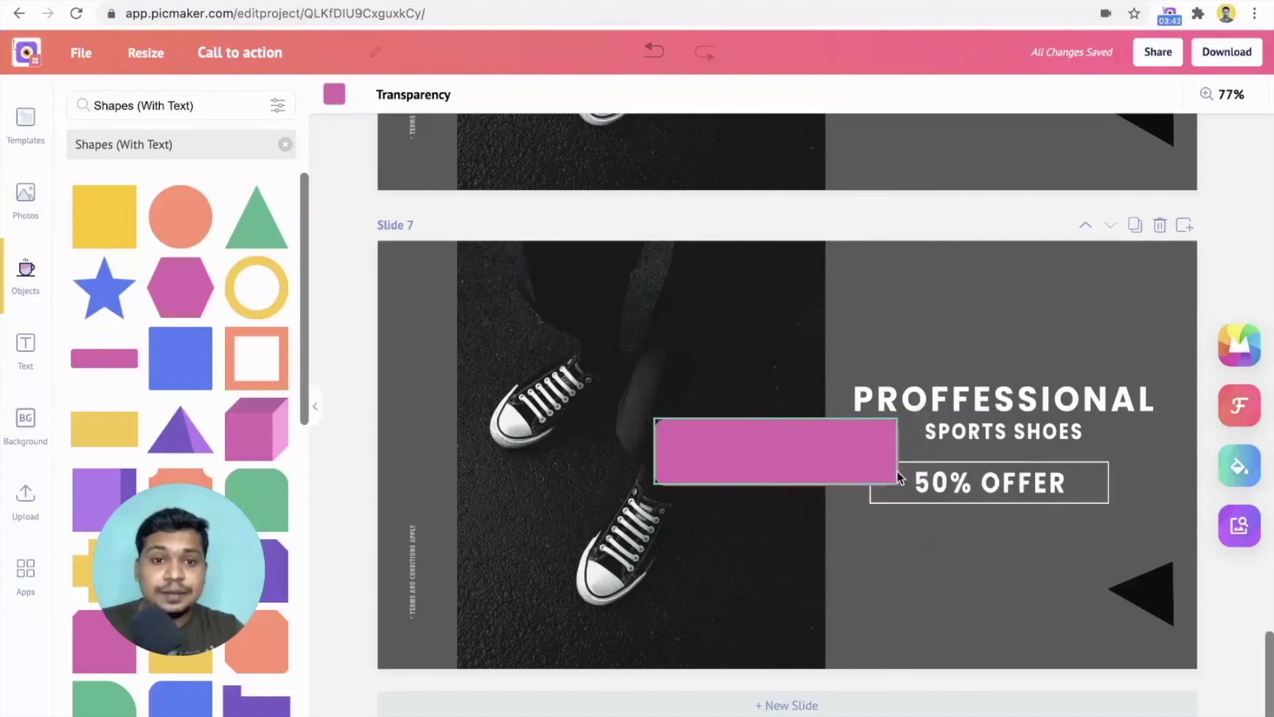
left_click_drag(897, 470, 981, 535)
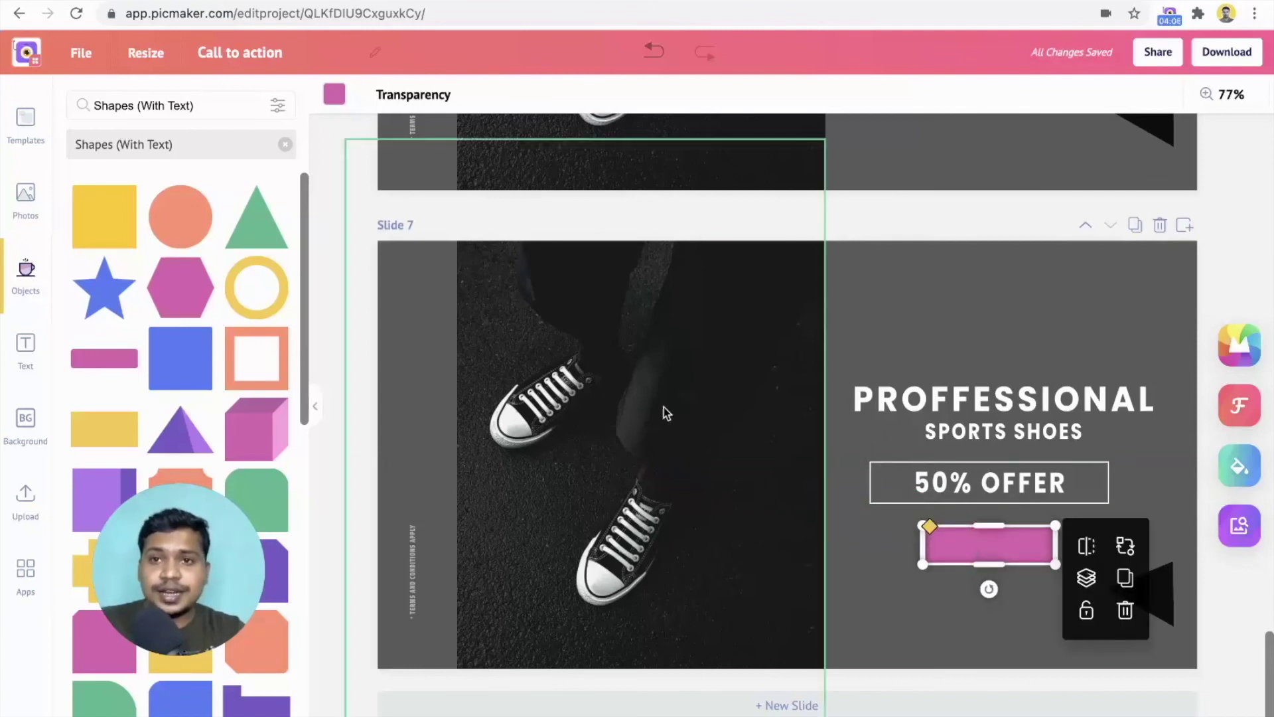
Fill the new bar on slide 7 with the document's black and label it "SHOP NOW"
left_click(335, 100)
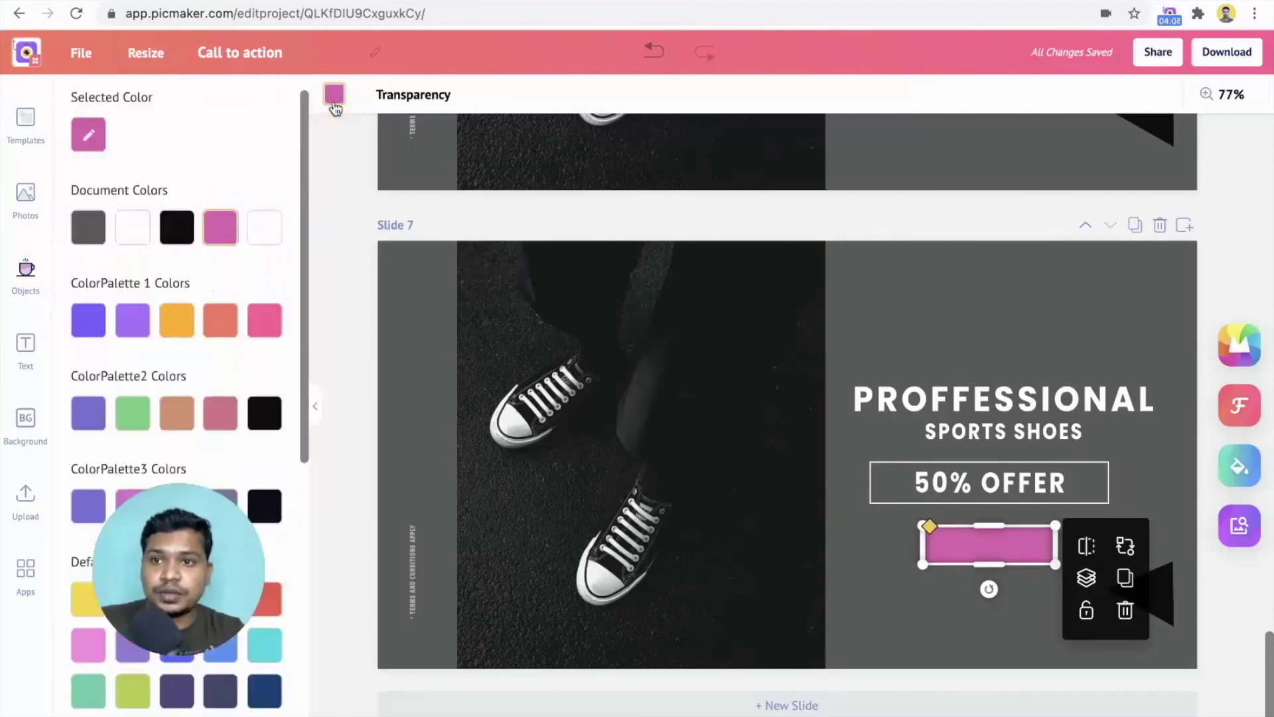
left_click(183, 241)
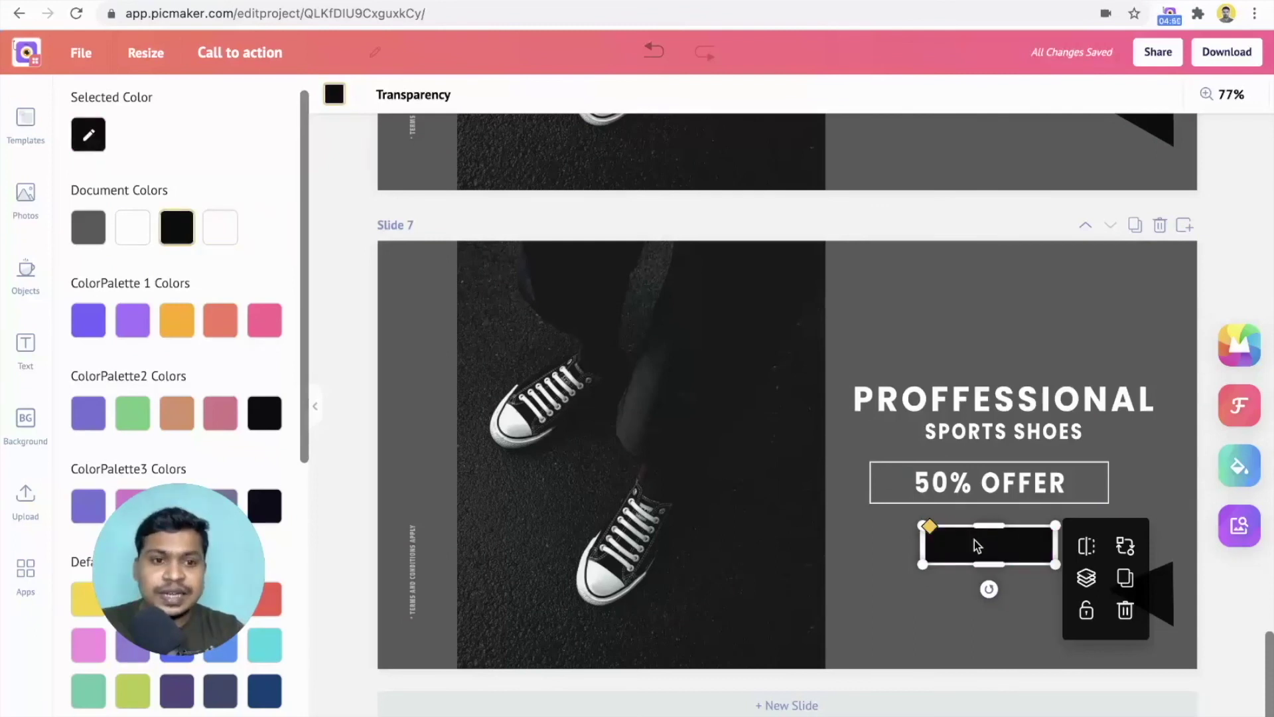
double_click(975, 539)
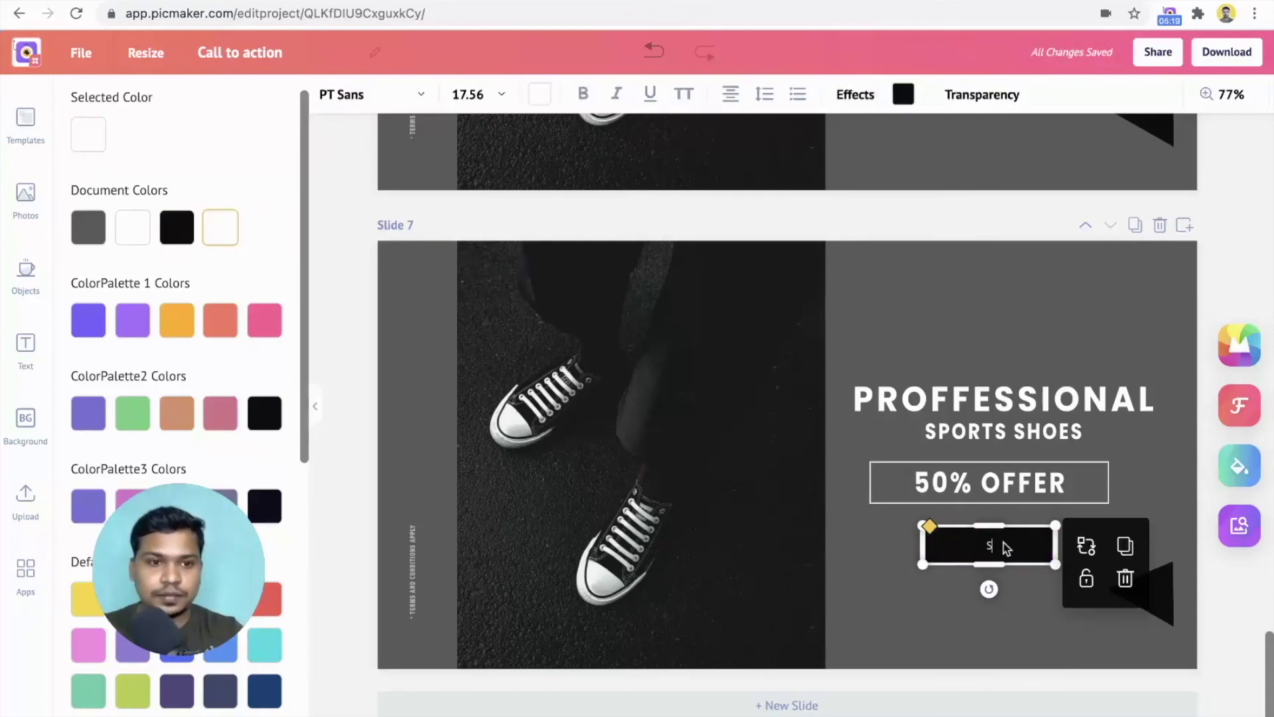
type("SHOP NOW")
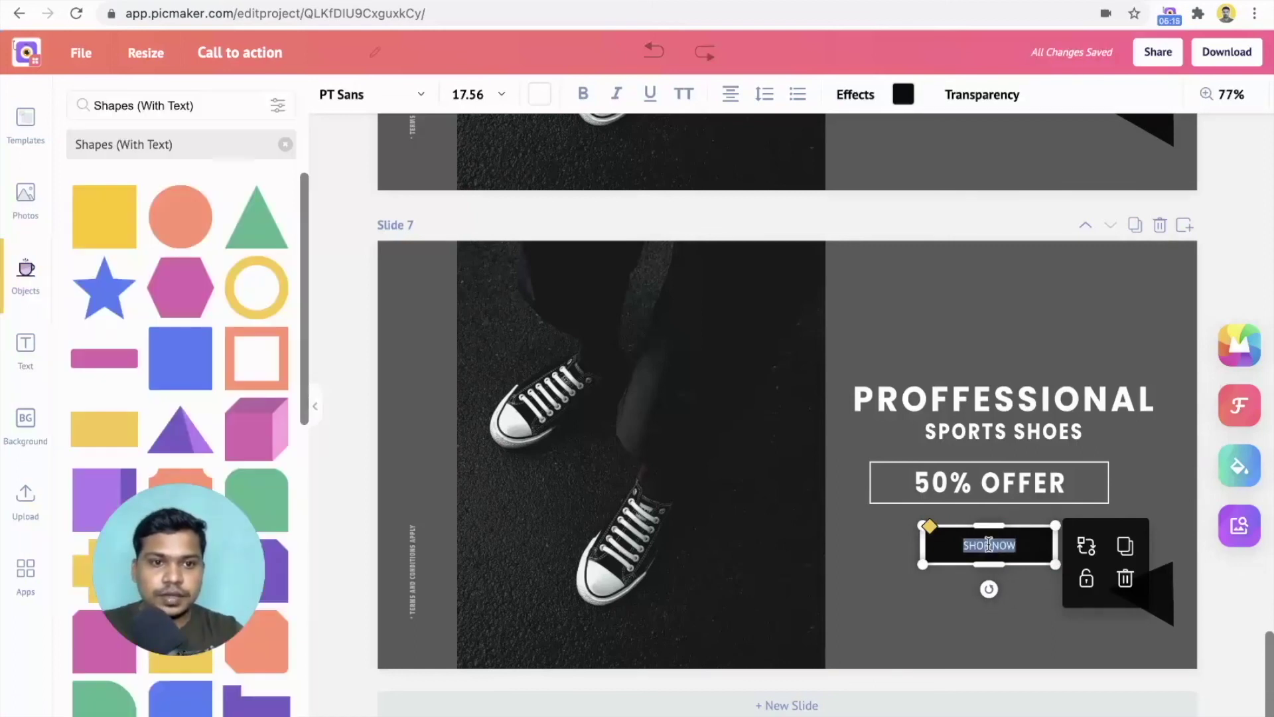
Set the "SHOP NOW" label's font to Poppins Extra Bold and its size to 21
left_click(408, 97)
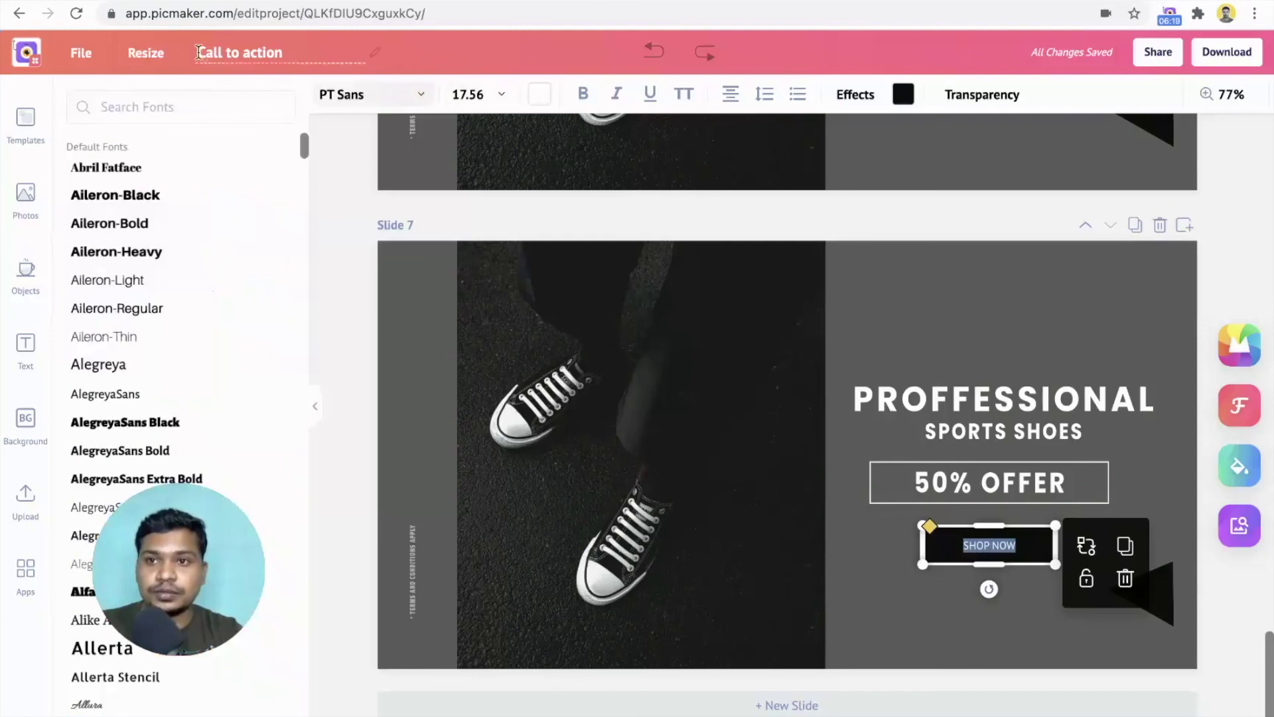
left_click(143, 105)
type("POP")
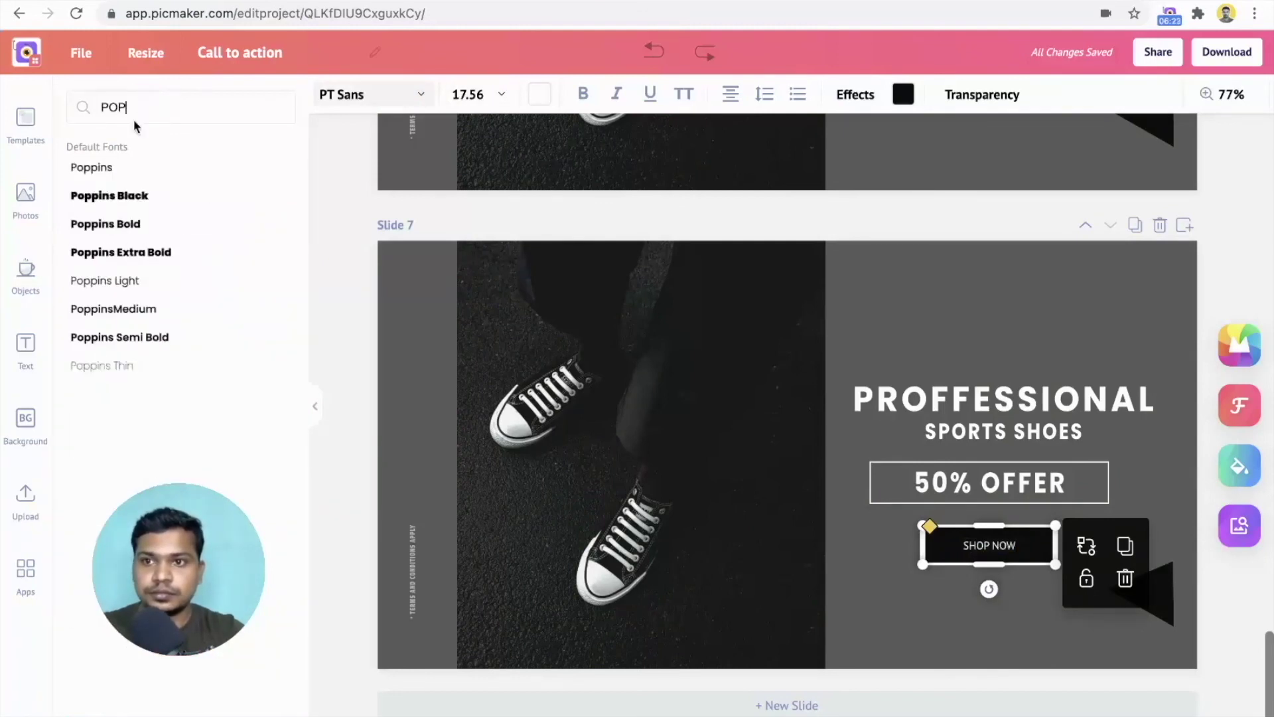
left_click(121, 253)
left_click(487, 88)
type("18")
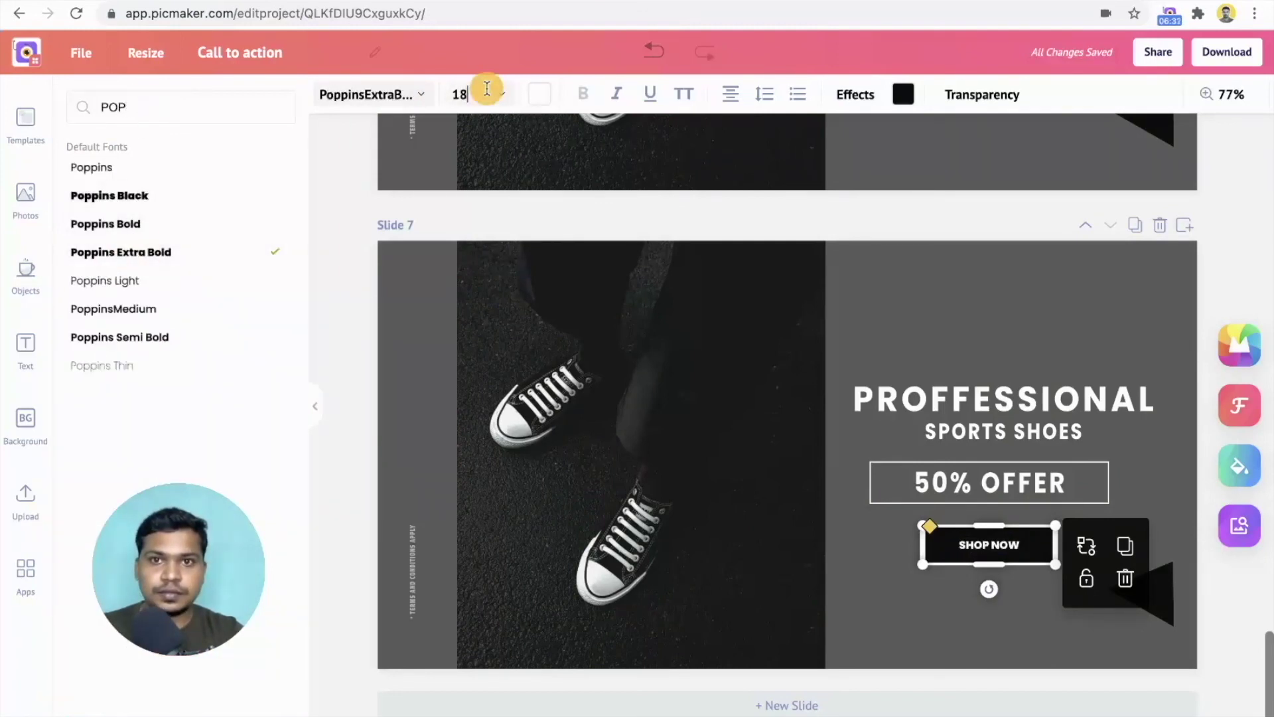
left_click(501, 93)
left_click(465, 312)
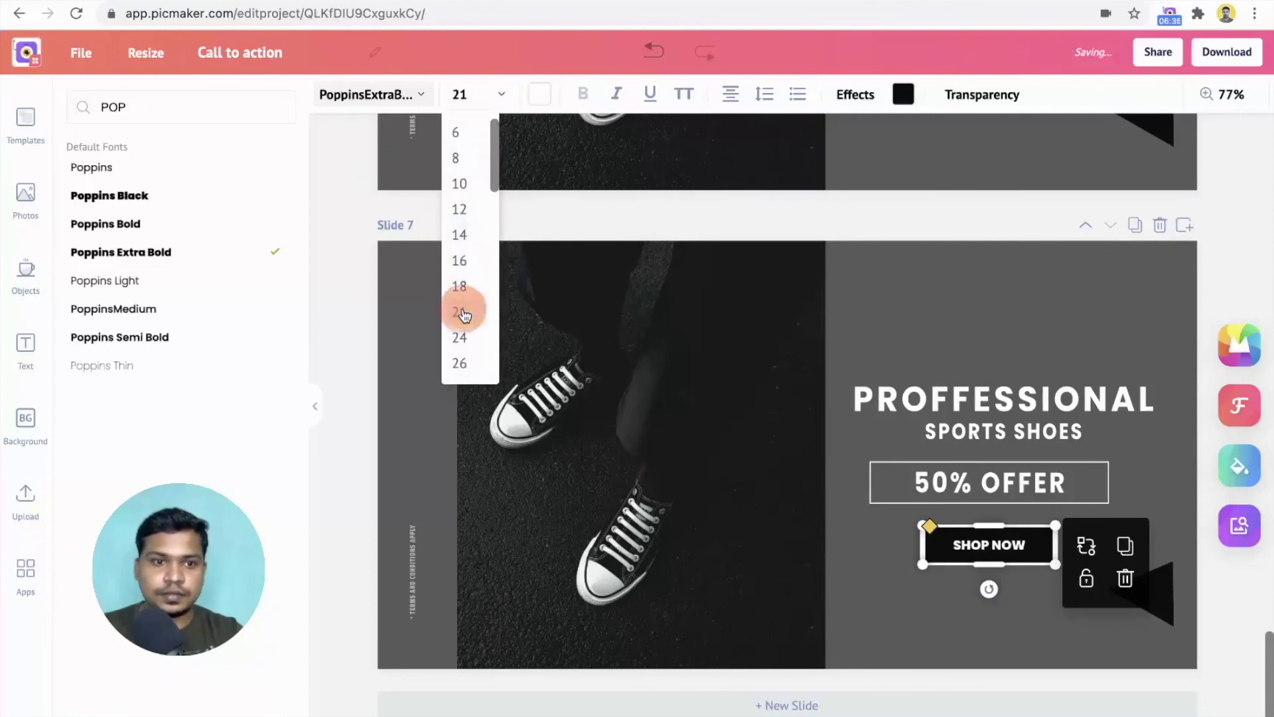
left_click(1243, 251)
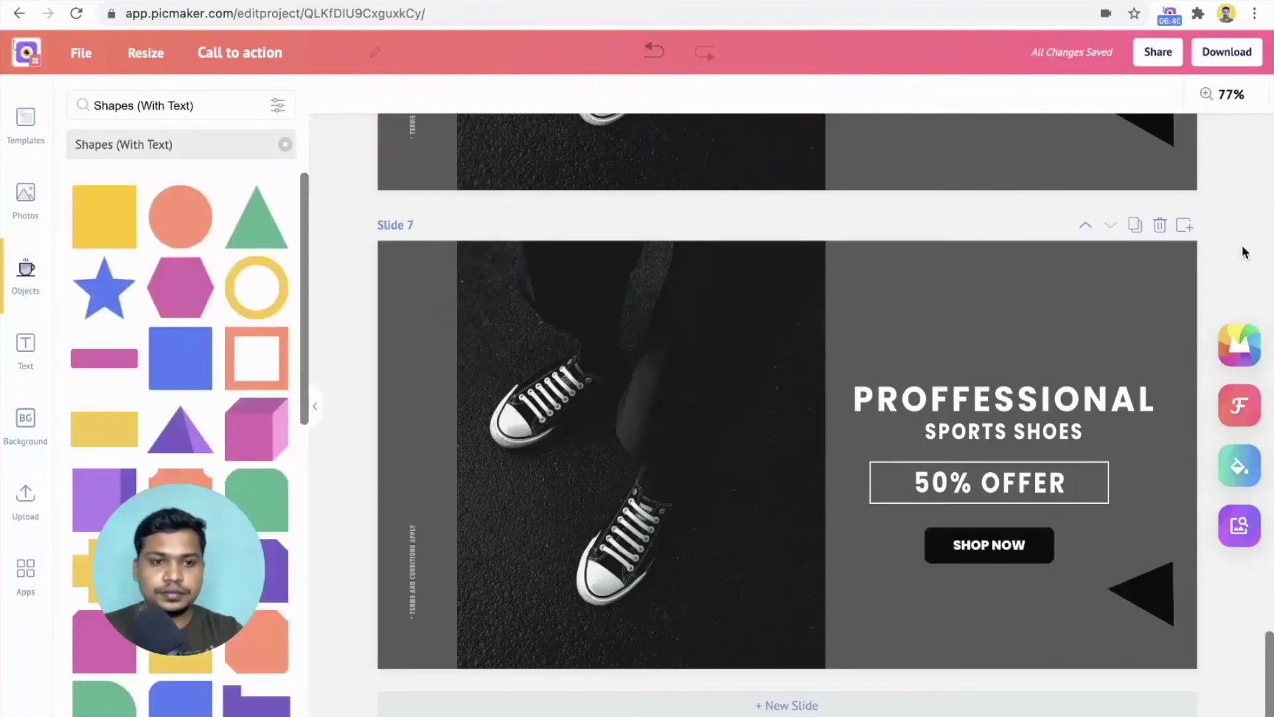
Download the "Call to action" design as a PDF
left_click(1247, 62)
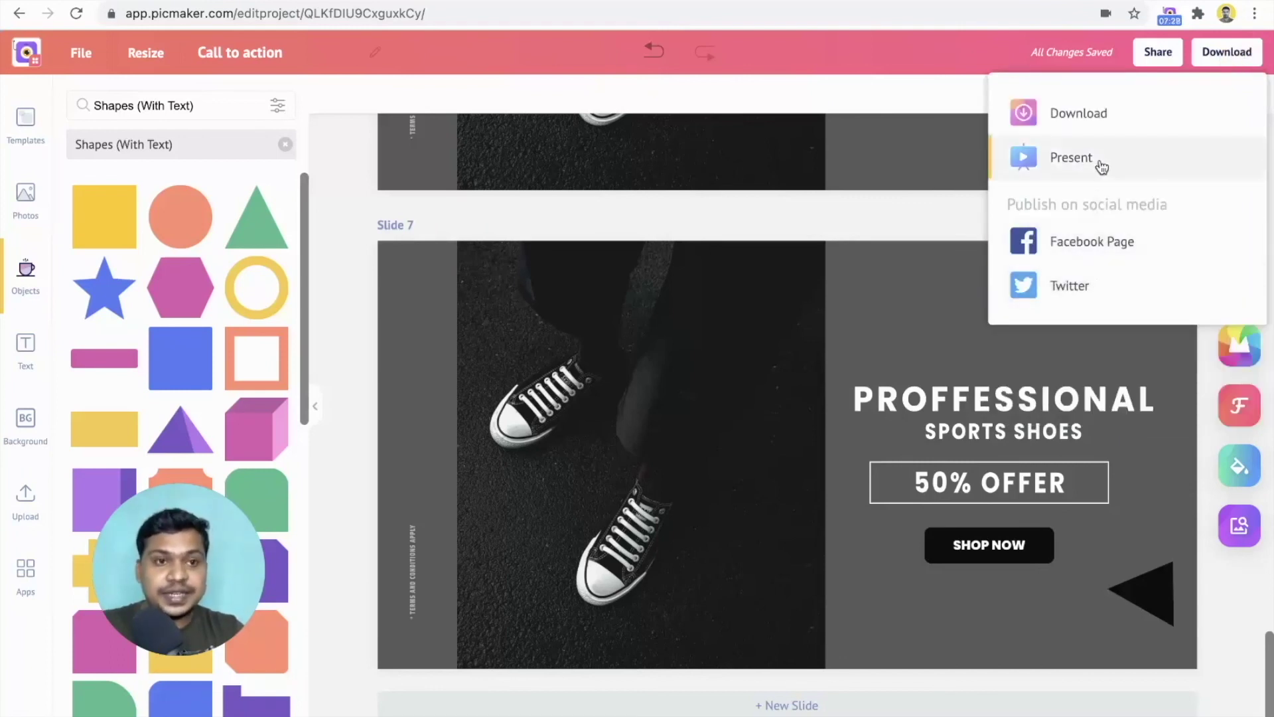
left_click(1092, 130)
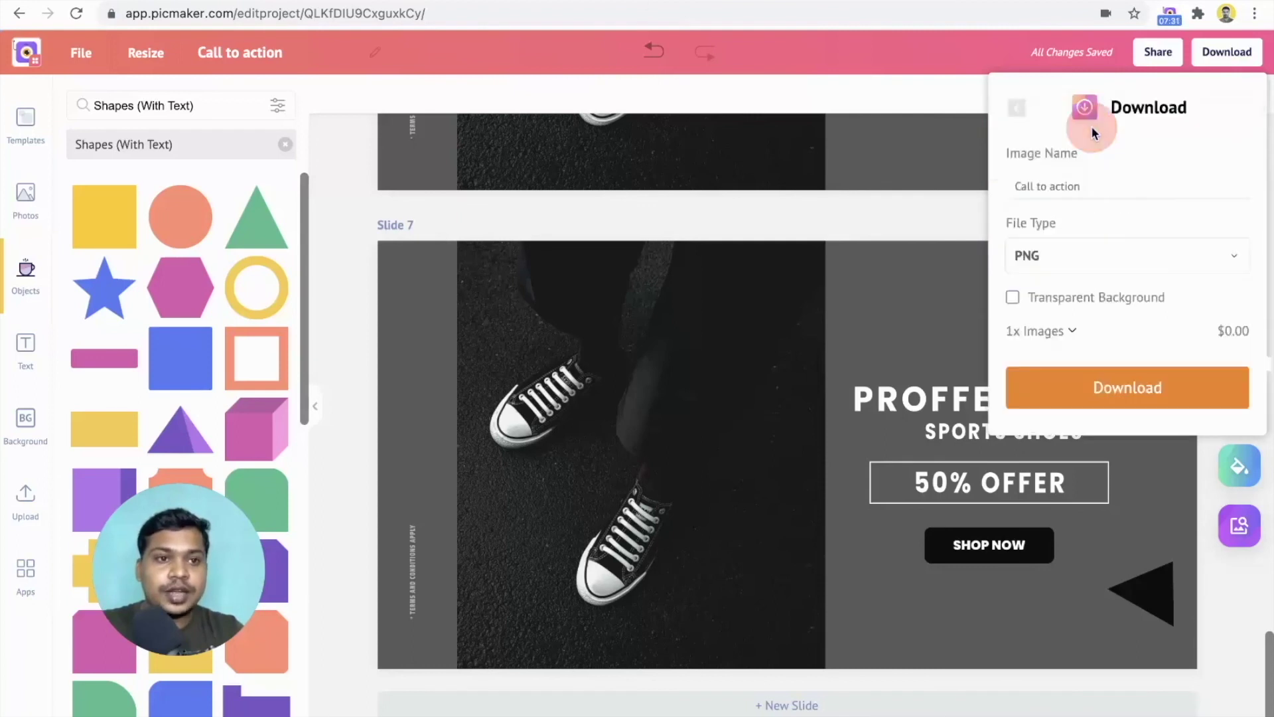
left_click(1082, 271)
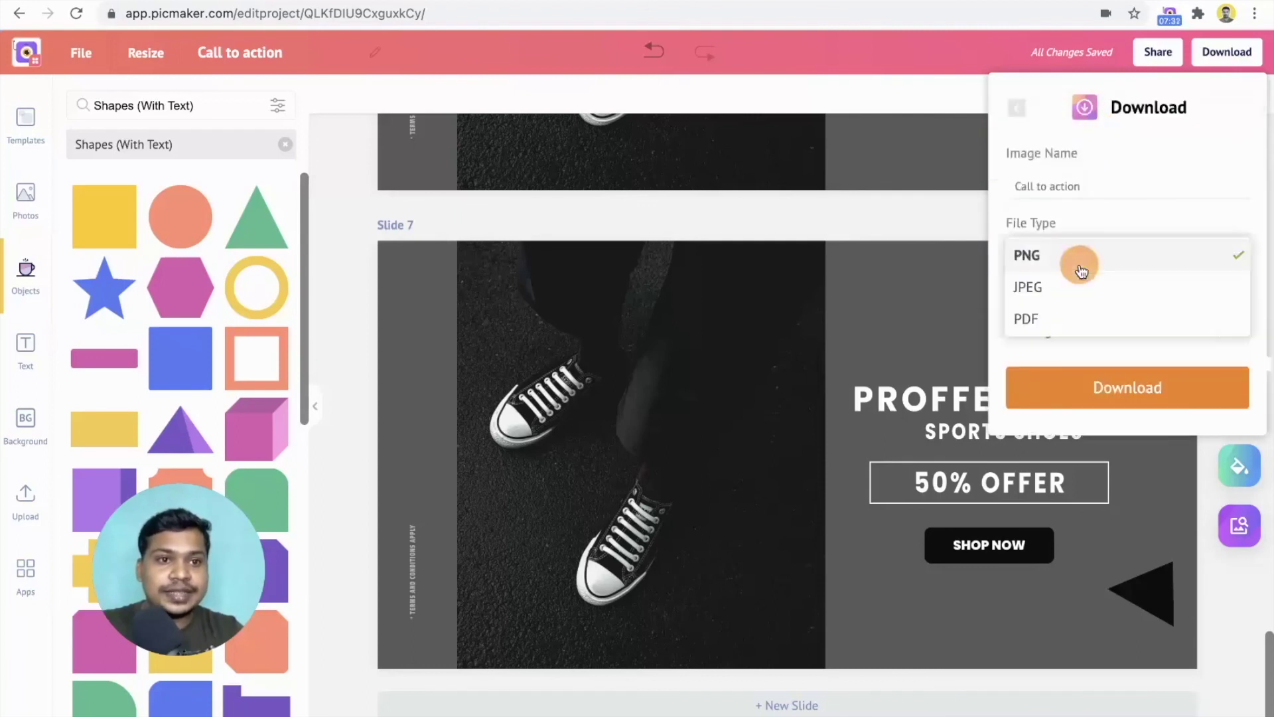
left_click(1067, 330)
left_click(1080, 382)
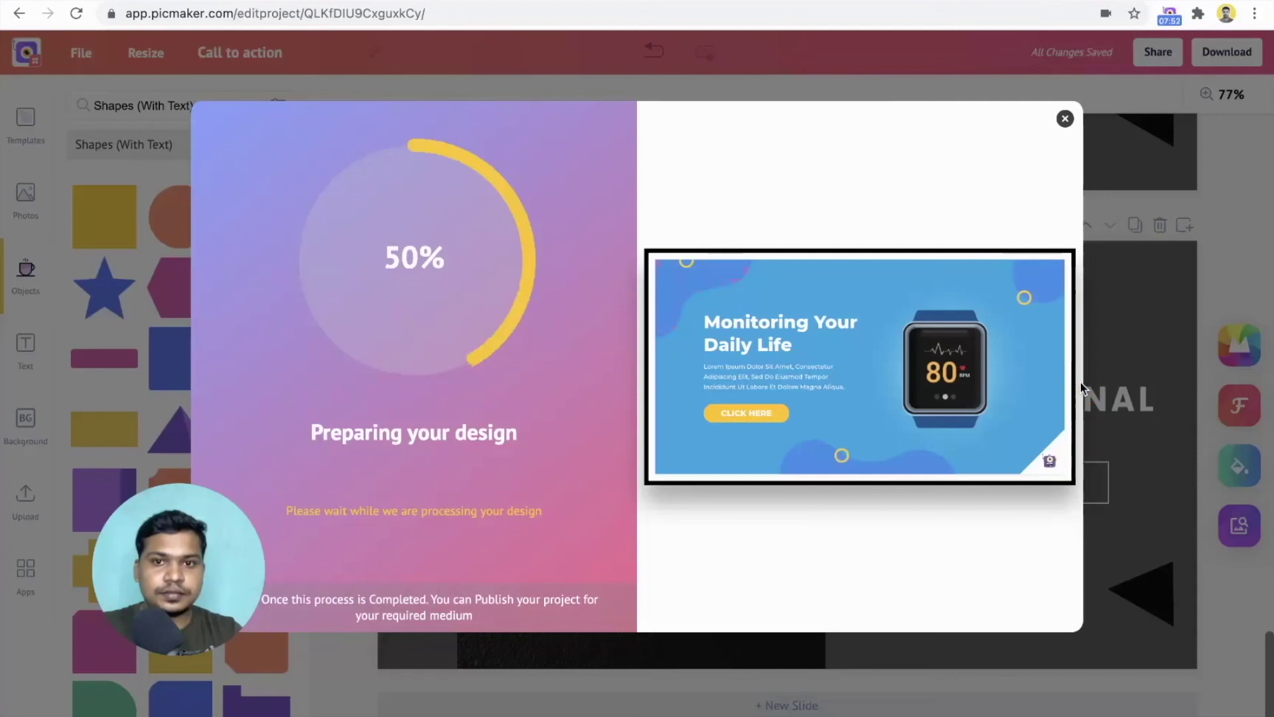